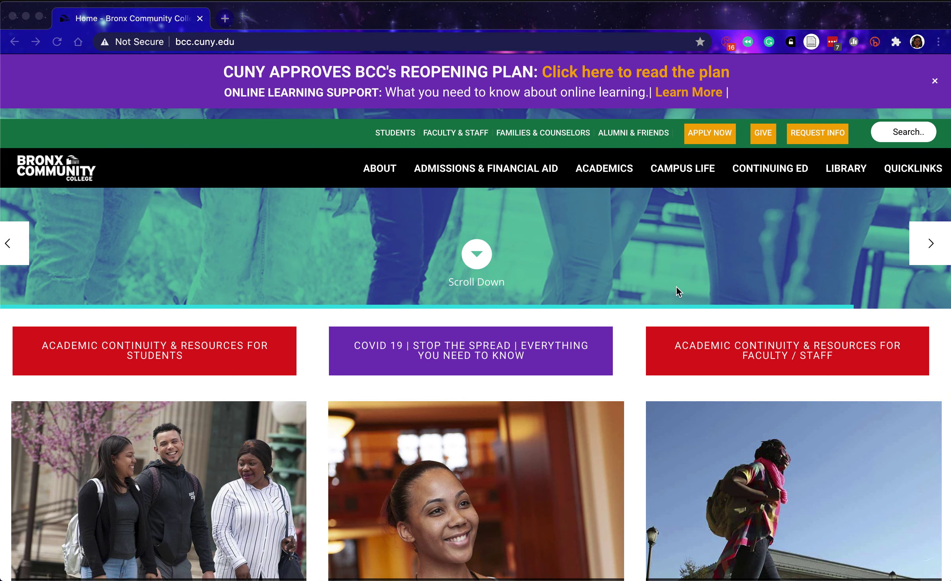
Go to the BCC Library page, review the closure notice, and open the COVID-19 continuity plan PDF.
{"action": "scroll", "coordinate": [663, 356], "scroll_direction": "down", "scroll_amount": 8}
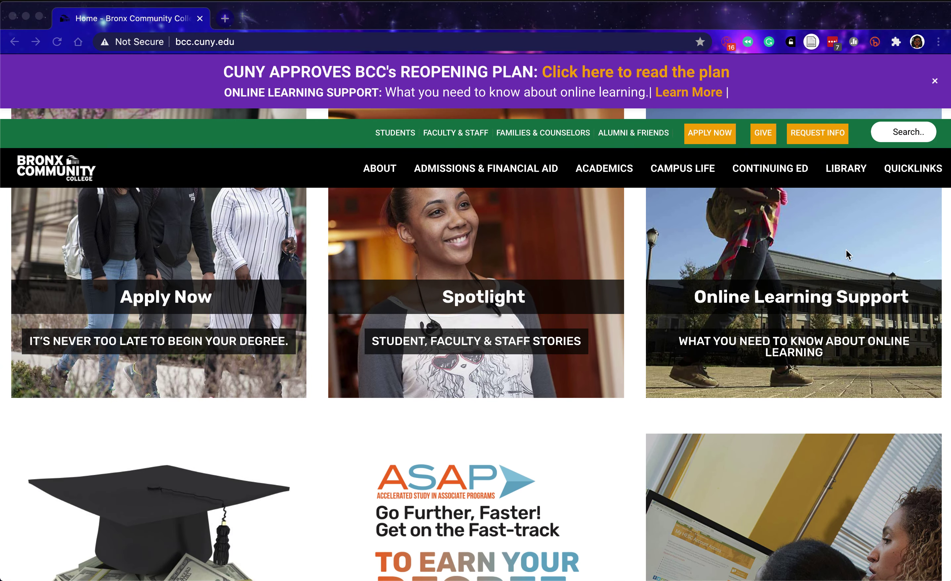
{"action": "scroll", "coordinate": [847, 250], "scroll_direction": "up", "scroll_amount": 10}
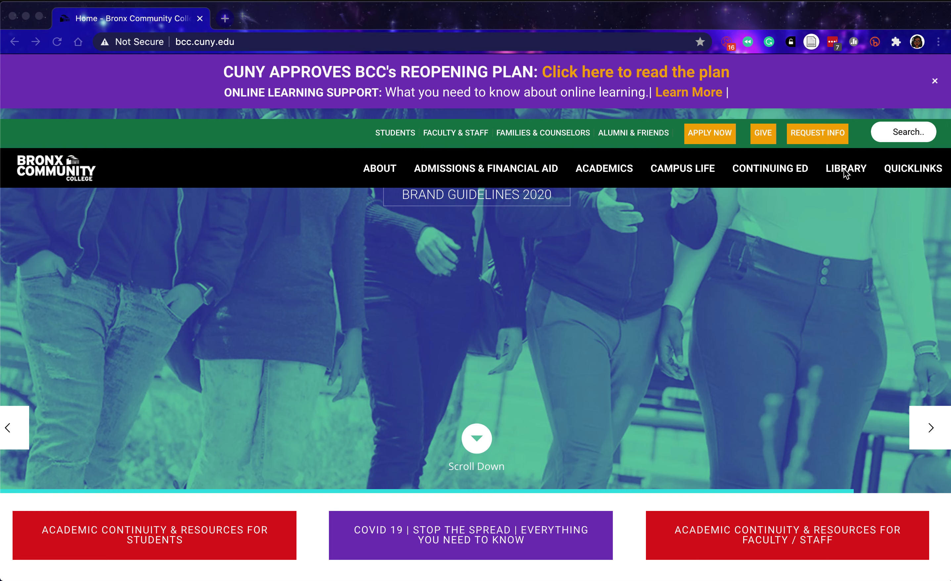
{"action": "left_click", "coordinate": [845, 170]}
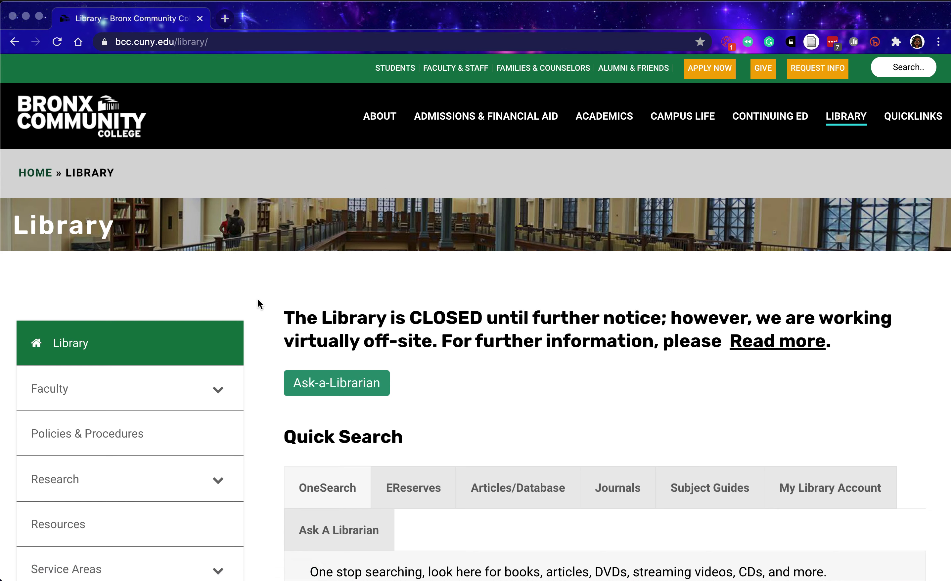
{"action": "left_click_drag", "start_coordinate": [270, 322], "coordinate": [672, 325]}
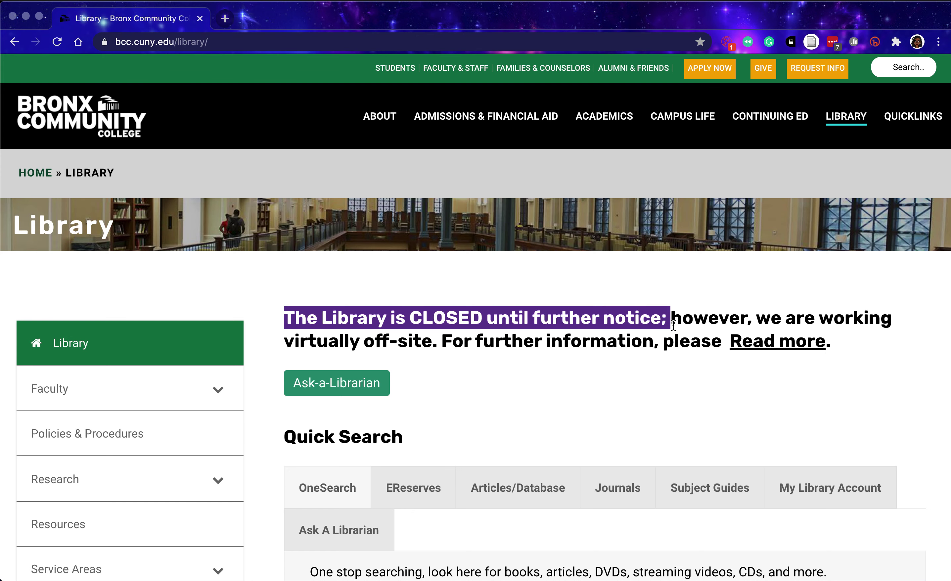
{"action": "left_click", "coordinate": [683, 265]}
{"action": "scroll", "coordinate": [264, 337], "scroll_direction": "down", "scroll_amount": 3}
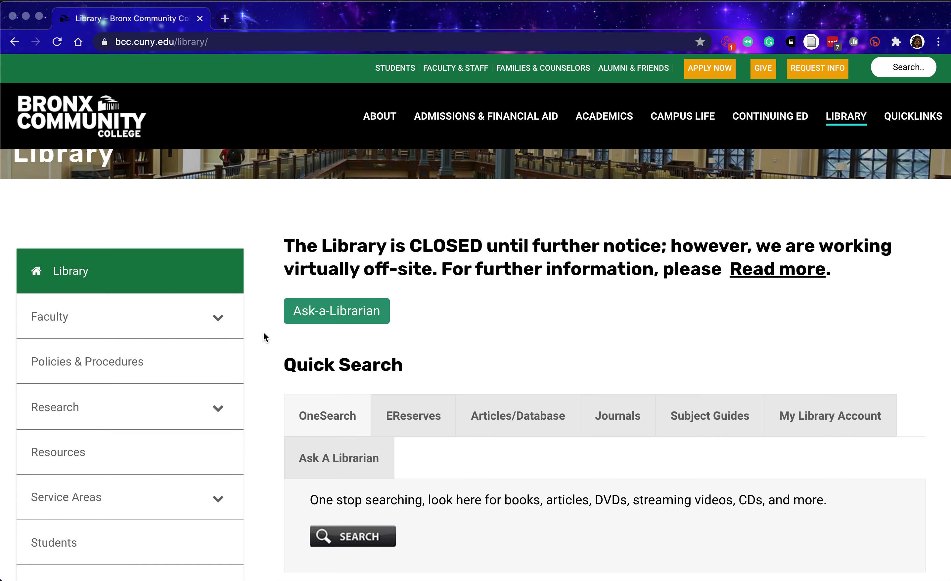
{"action": "left_click", "coordinate": [783, 277]}
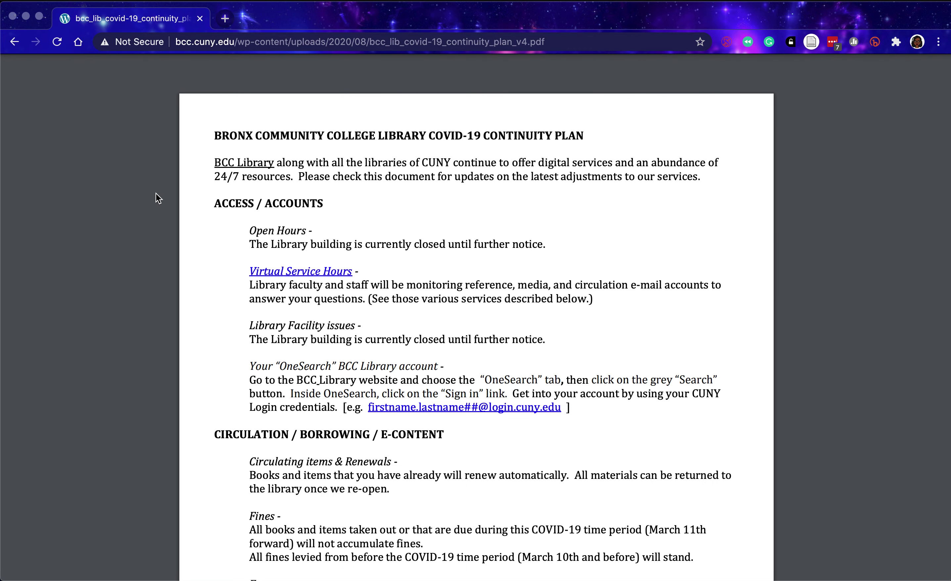
Read through the 5-page continuity plan PDF, then go back to the BCC Library page.
{"action": "scroll", "coordinate": [192, 306], "scroll_direction": "down", "scroll_amount": 5}
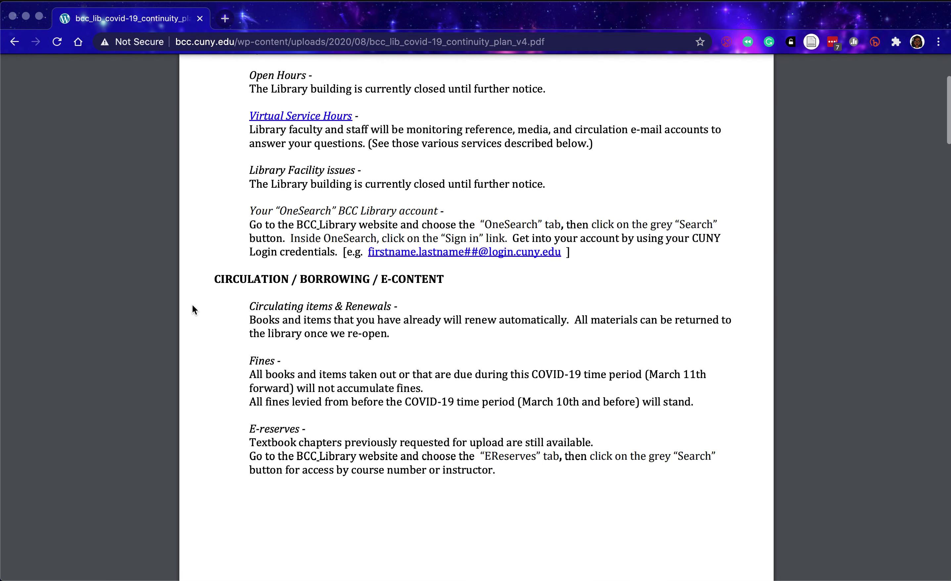
{"action": "scroll", "coordinate": [193, 305], "scroll_direction": "down", "scroll_amount": 5}
{"action": "scroll", "coordinate": [192, 306], "scroll_direction": "down", "scroll_amount": 5}
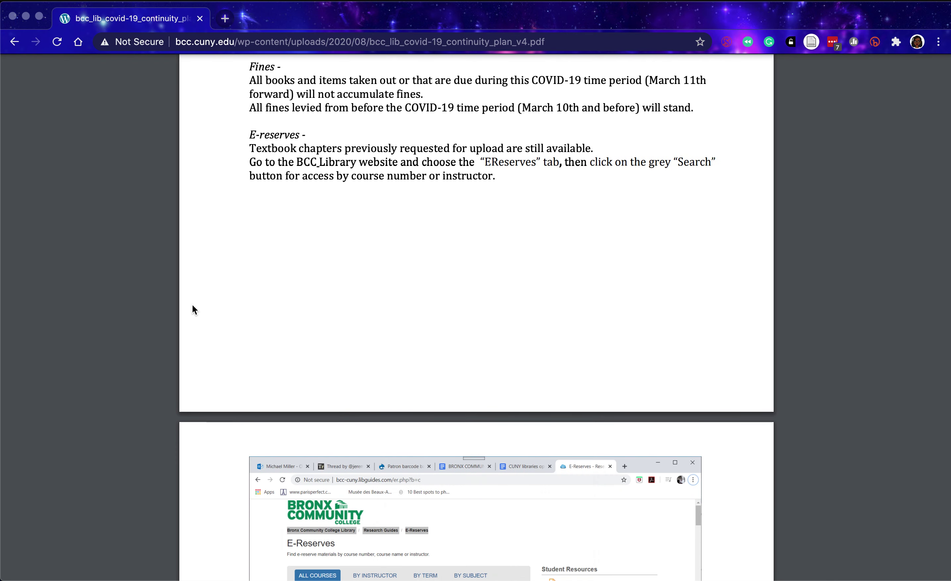
{"action": "scroll", "coordinate": [193, 305], "scroll_direction": "down", "scroll_amount": 12}
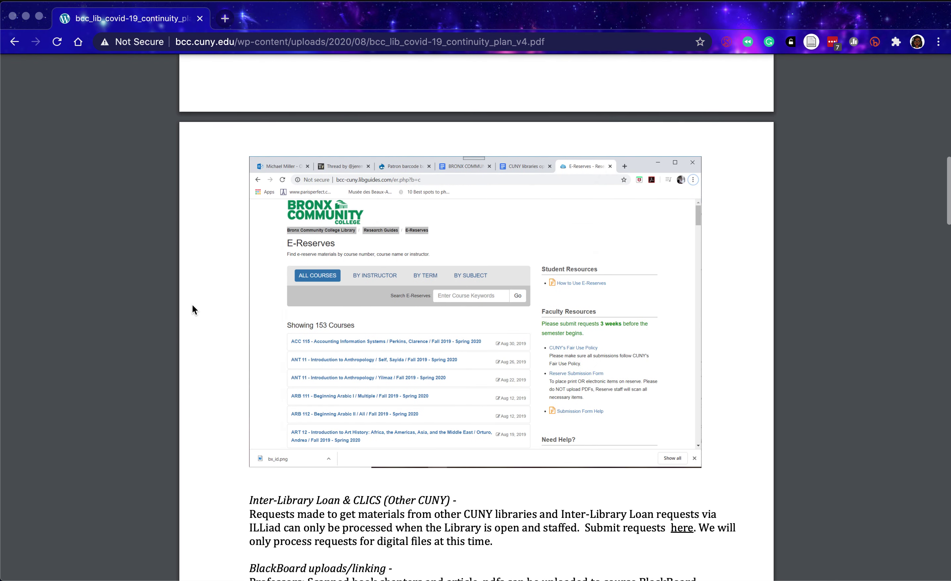
{"action": "scroll", "coordinate": [193, 305], "scroll_direction": "down", "scroll_amount": 2}
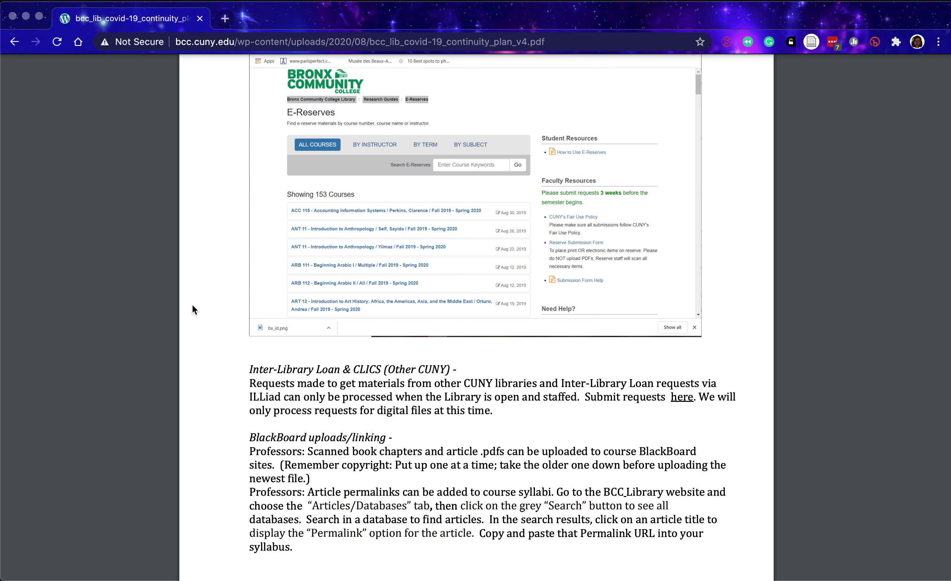
{"action": "scroll", "coordinate": [193, 305], "scroll_direction": "down", "scroll_amount": 12}
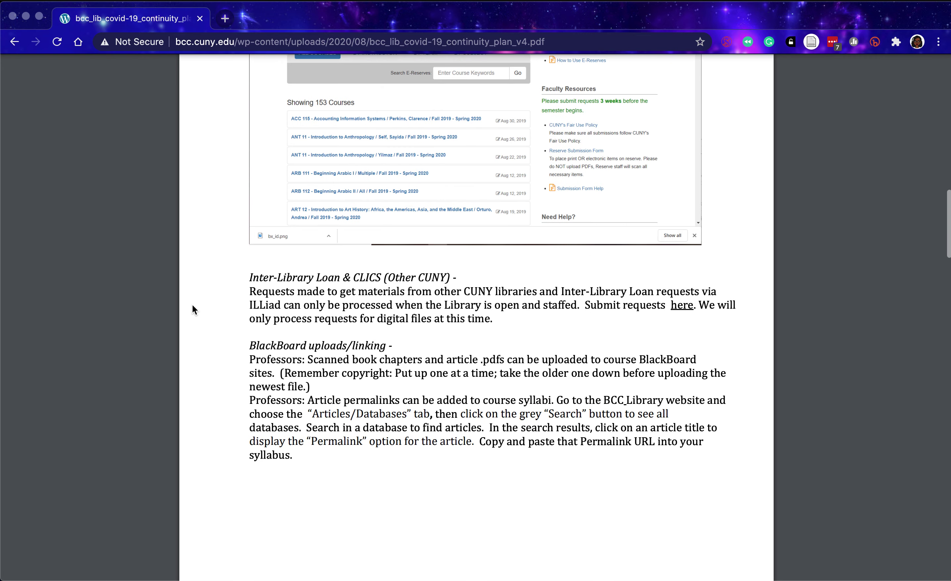
{"action": "scroll", "coordinate": [193, 305], "scroll_direction": "down", "scroll_amount": 14}
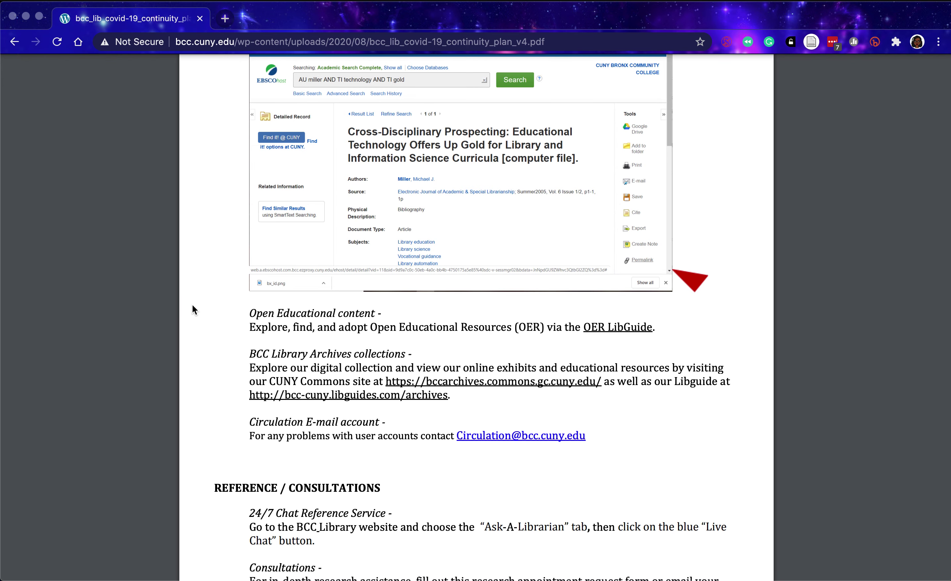
{"action": "scroll", "coordinate": [193, 305], "scroll_direction": "down", "scroll_amount": 2}
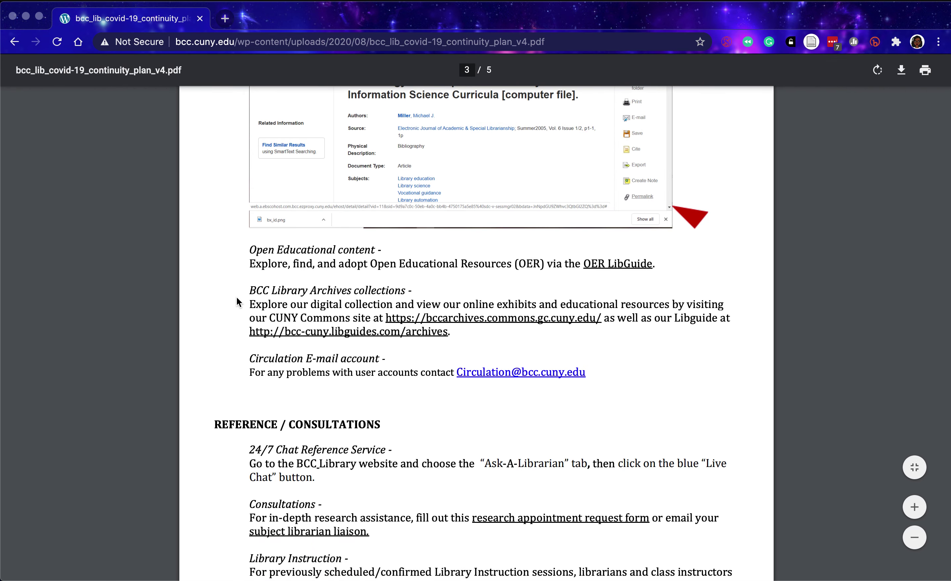
{"action": "scroll", "coordinate": [236, 297], "scroll_direction": "up", "scroll_amount": 15}
{"action": "scroll", "coordinate": [236, 297], "scroll_direction": "up", "scroll_amount": 20}
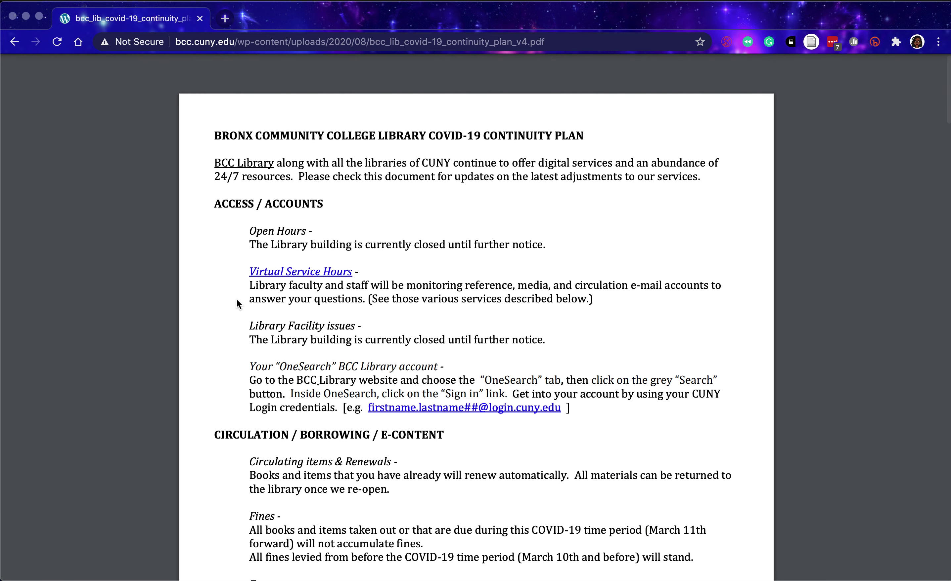
{"action": "left_click", "coordinate": [13, 43]}
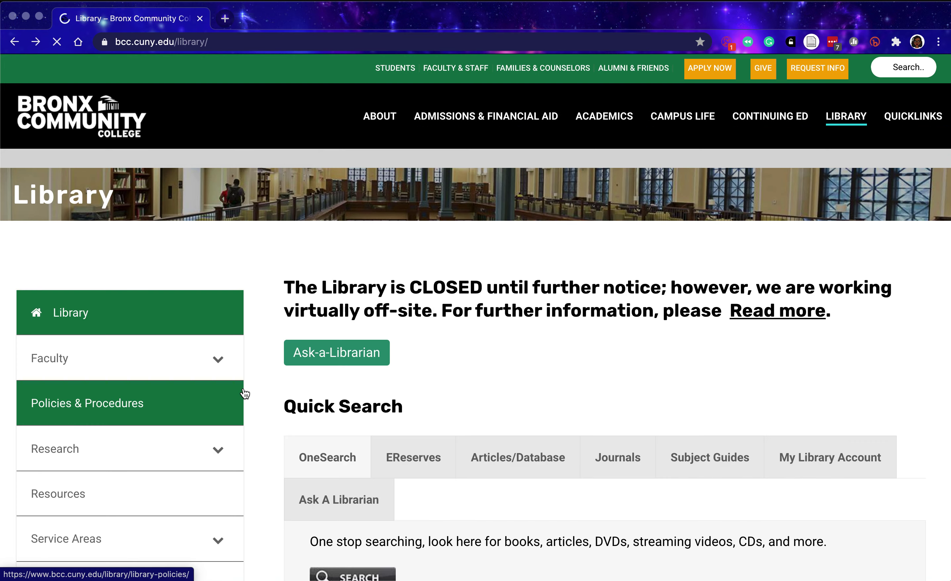
{"action": "scroll", "coordinate": [257, 390], "scroll_direction": "down", "scroll_amount": 3}
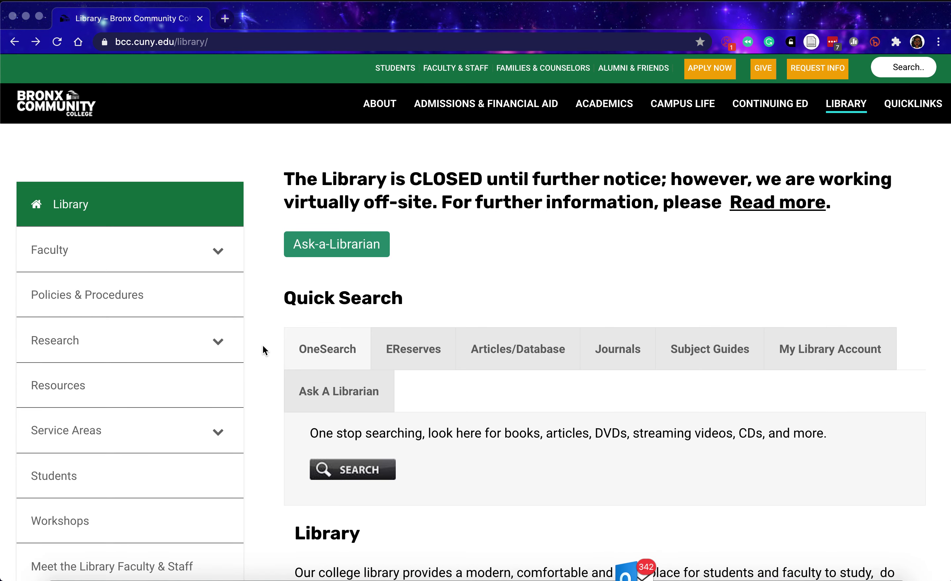
{"action": "scroll", "coordinate": [263, 346], "scroll_direction": "down", "scroll_amount": 2}
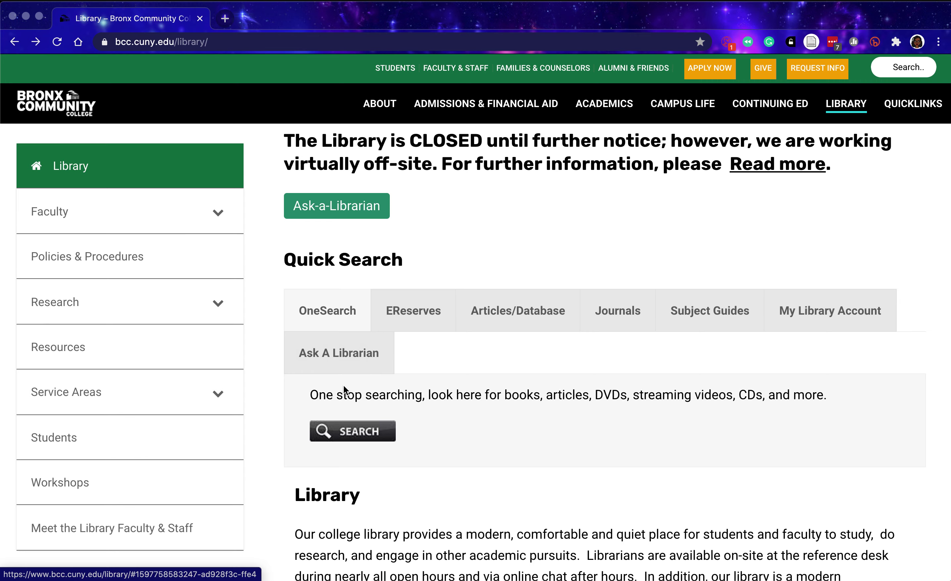
Scroll down to Featured Resources: Wall Street Journal, New York Times Digital and CUNY OneSearch.
{"action": "scroll", "coordinate": [343, 386], "scroll_direction": "down", "scroll_amount": 6}
{"action": "scroll", "coordinate": [226, 364], "scroll_direction": "down", "scroll_amount": 8}
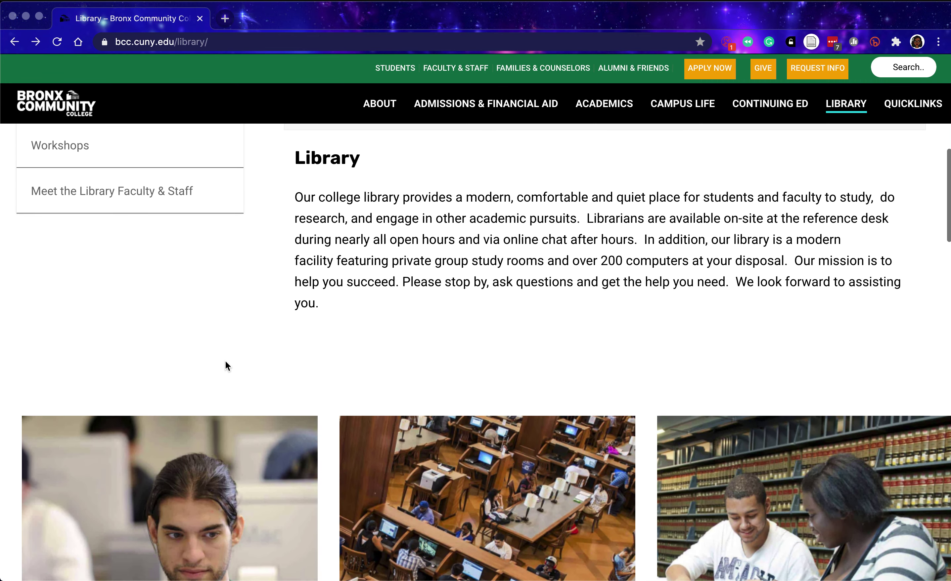
{"action": "scroll", "coordinate": [226, 367], "scroll_direction": "down", "scroll_amount": 10}
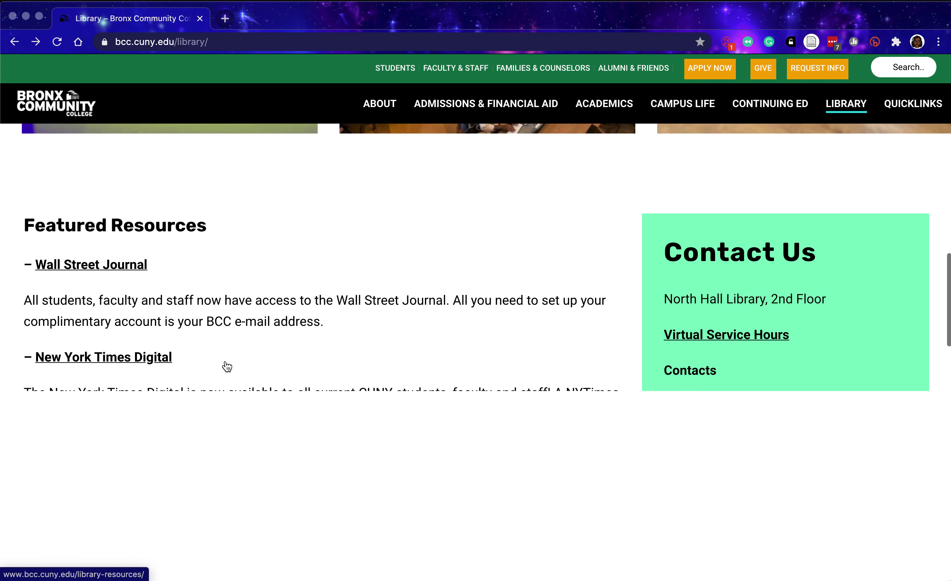
{"action": "scroll", "coordinate": [225, 360], "scroll_direction": "down", "scroll_amount": 1}
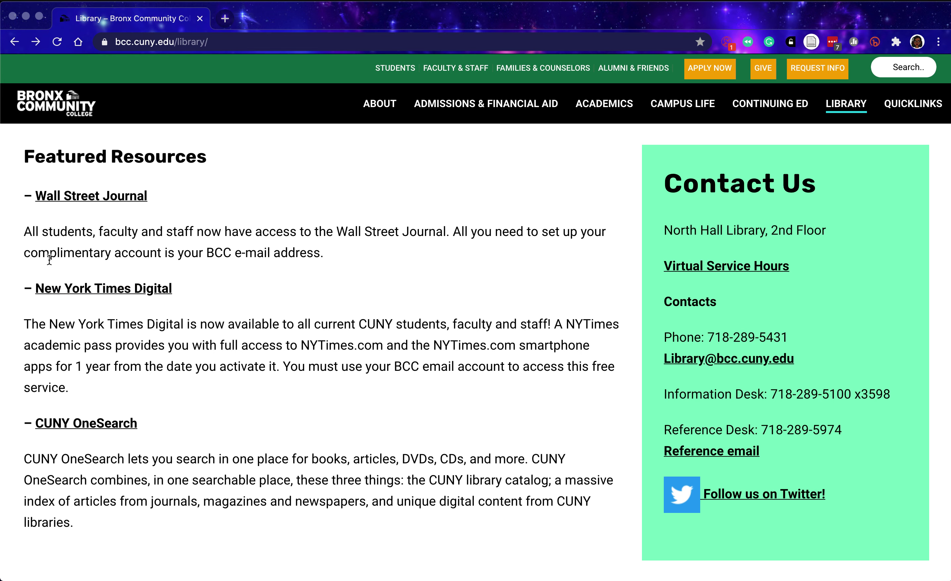
Open the Wall Street Journal complimentary account page and look over its Create Account form.
{"action": "left_click", "coordinate": [78, 199]}
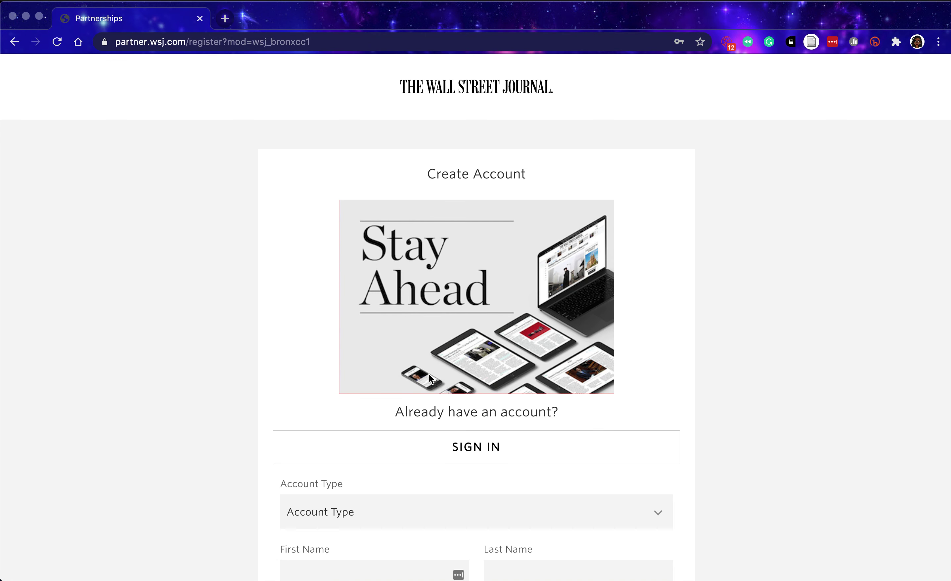
{"action": "scroll", "coordinate": [300, 329], "scroll_direction": "down", "scroll_amount": 3}
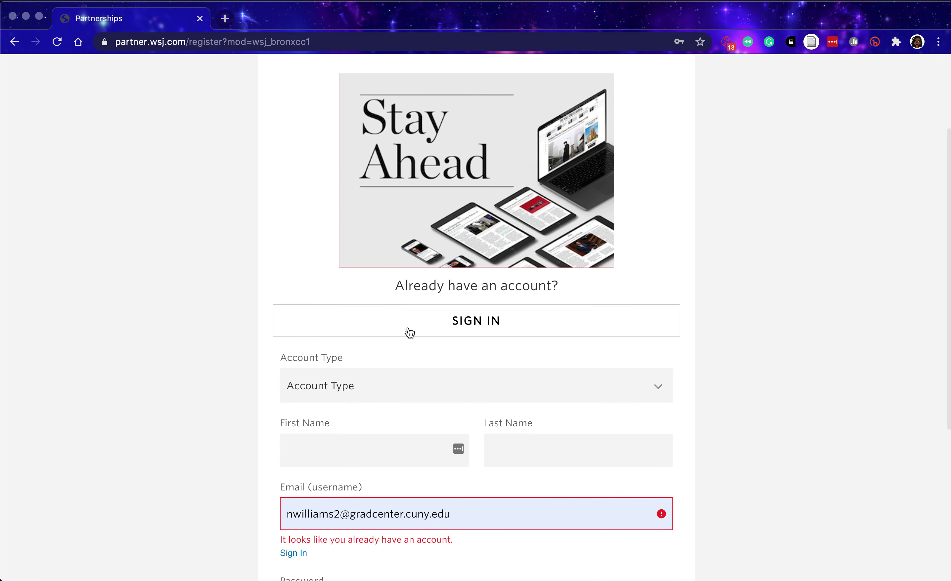
{"action": "scroll", "coordinate": [293, 511], "scroll_direction": "down", "scroll_amount": 2}
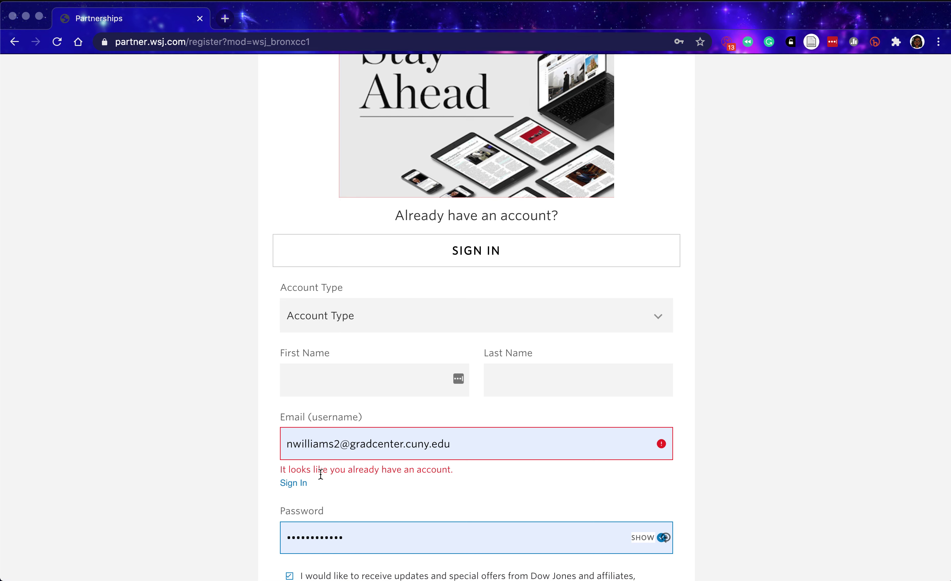
{"action": "scroll", "coordinate": [332, 500], "scroll_direction": "down", "scroll_amount": 4}
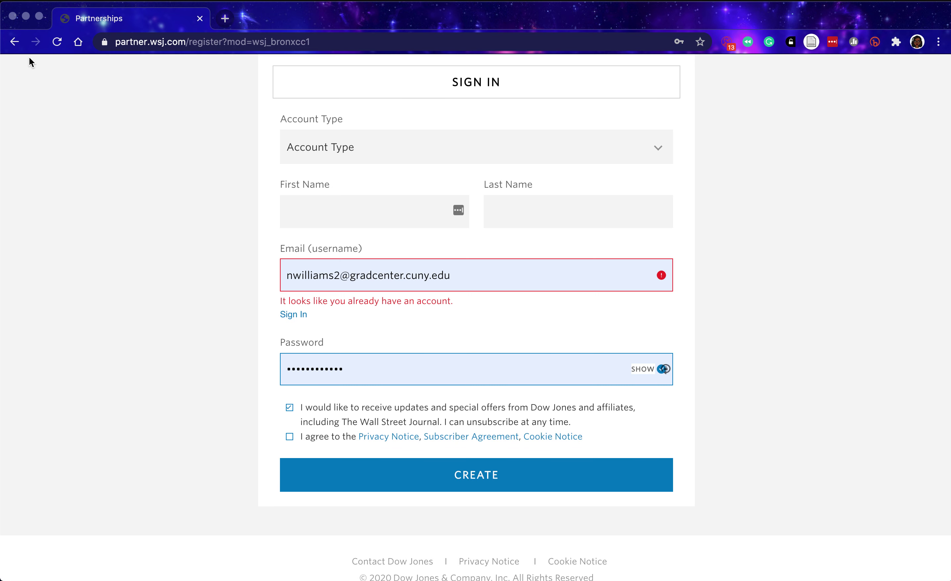
Leave the WSJ sign-up page and load bcc.cuny.edu/library/ from the address bar.
{"action": "left_click", "coordinate": [15, 44]}
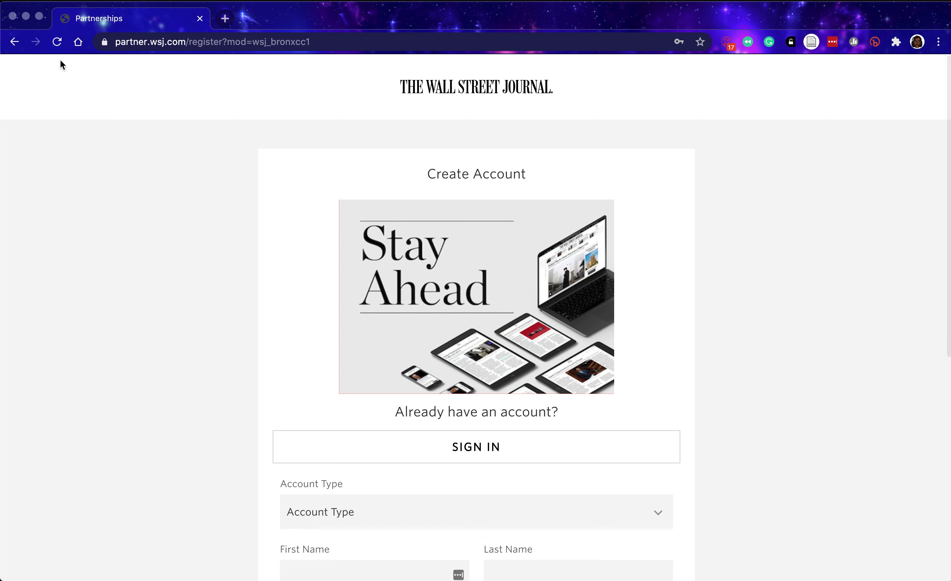
{"action": "left_click", "coordinate": [14, 43]}
{"action": "left_click", "coordinate": [15, 44]}
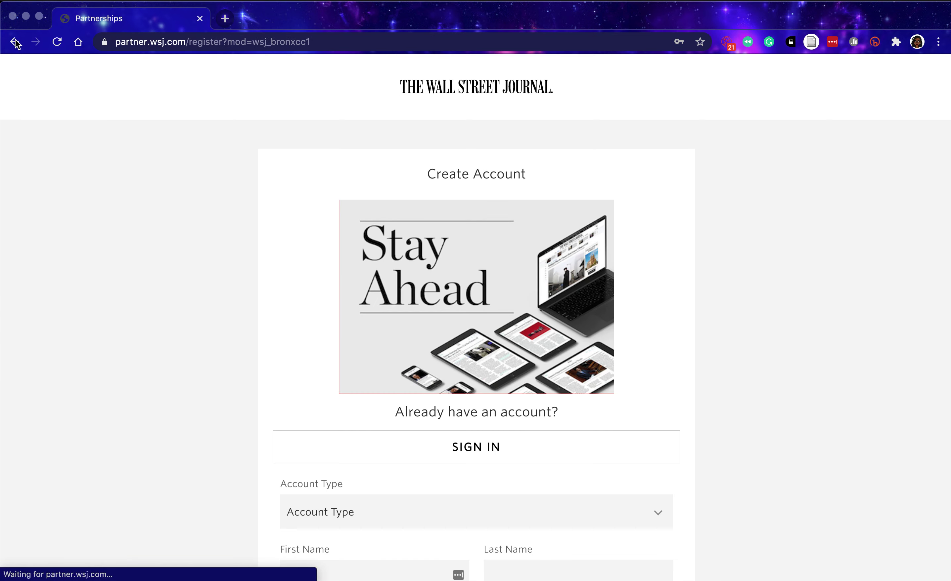
{"action": "left_click", "coordinate": [15, 44]}
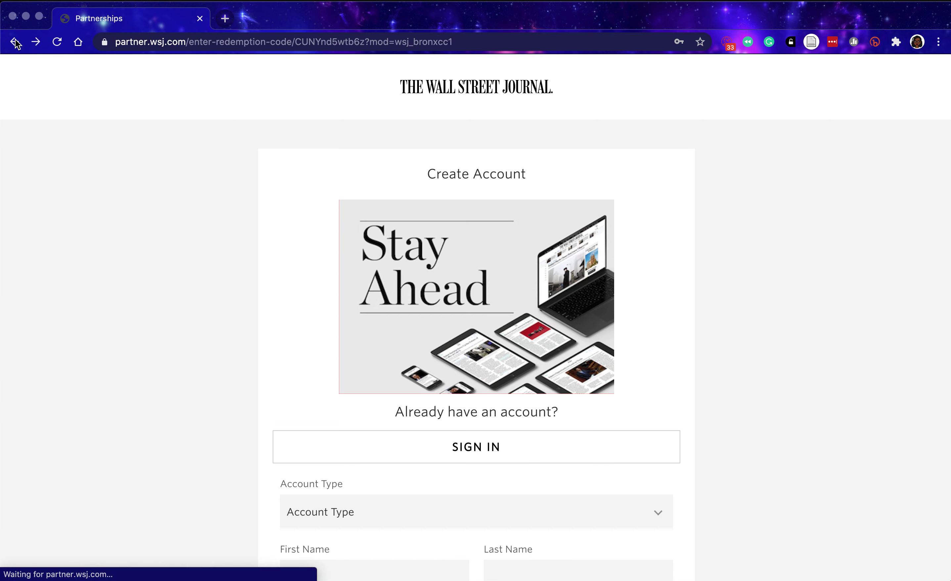
{"action": "left_click", "coordinate": [99, 35]}
{"action": "type", "text": "l"}
{"action": "key", "text": "BackSpace"}
{"action": "key", "text": "BackSpace"}
{"action": "type", "text": "b"}
{"action": "key", "text": "Return"}
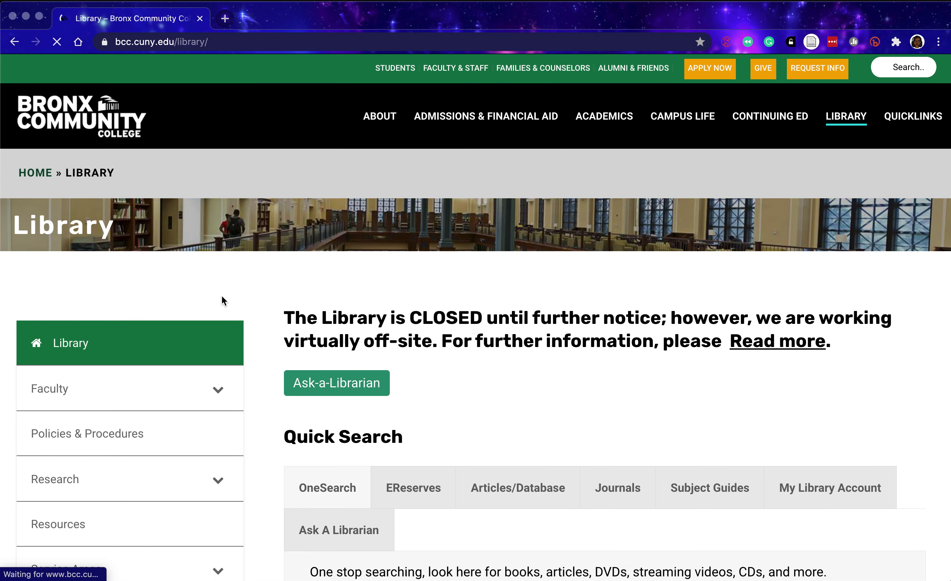
Use the Quick Search OneSearch tab's SEARCH button to open CUNY OneSearch for BCC.
{"action": "scroll", "coordinate": [271, 347], "scroll_direction": "down", "scroll_amount": 5}
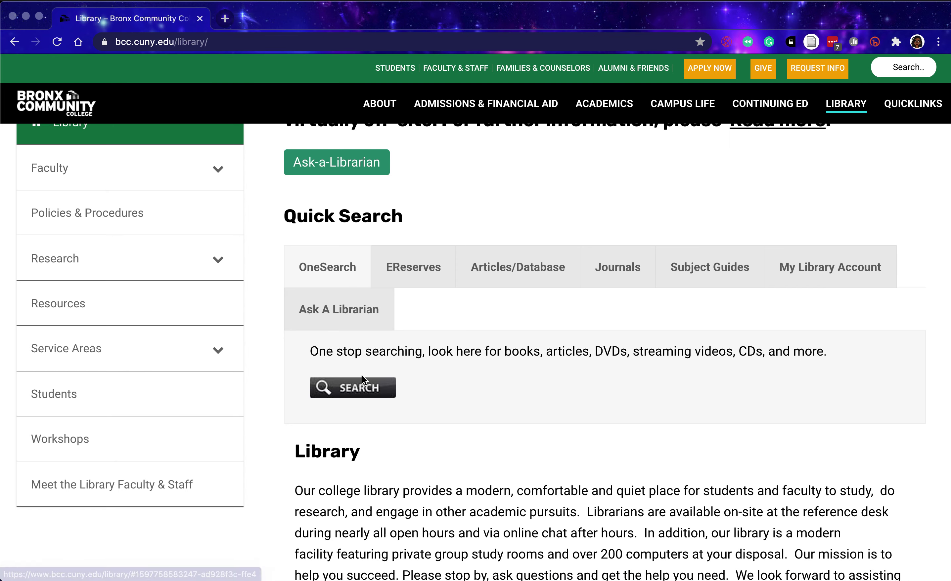
{"action": "left_click", "coordinate": [364, 390]}
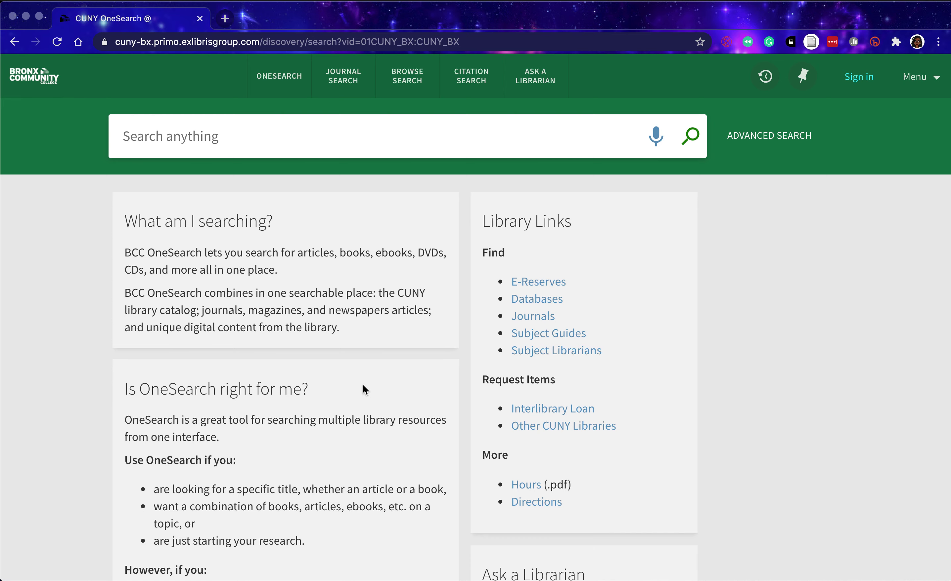
Search OneSearch for esl immigrants "learning styles".
{"action": "type", "text": "esl"}
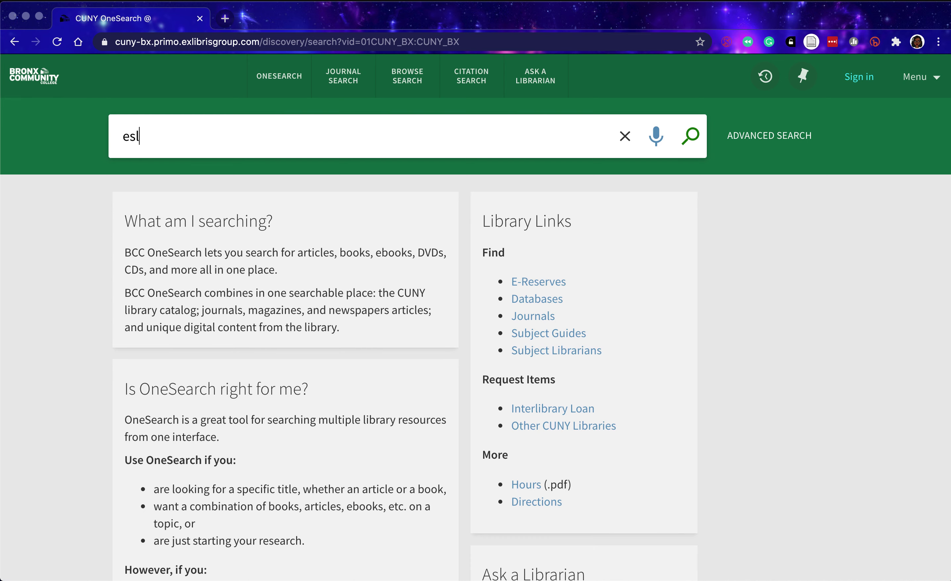
{"action": "type", "text": " immigrants \"learning styles\""}
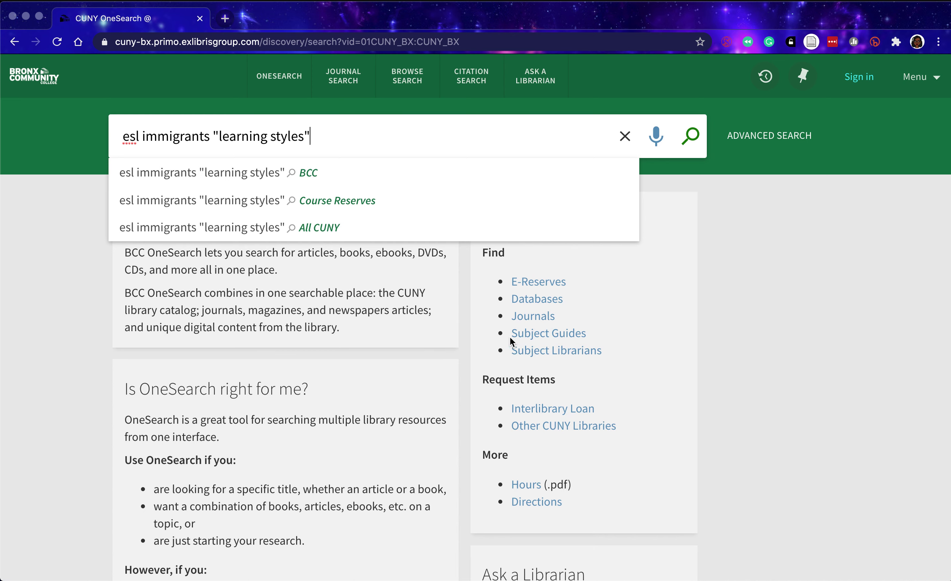
{"action": "left_click", "coordinate": [690, 135]}
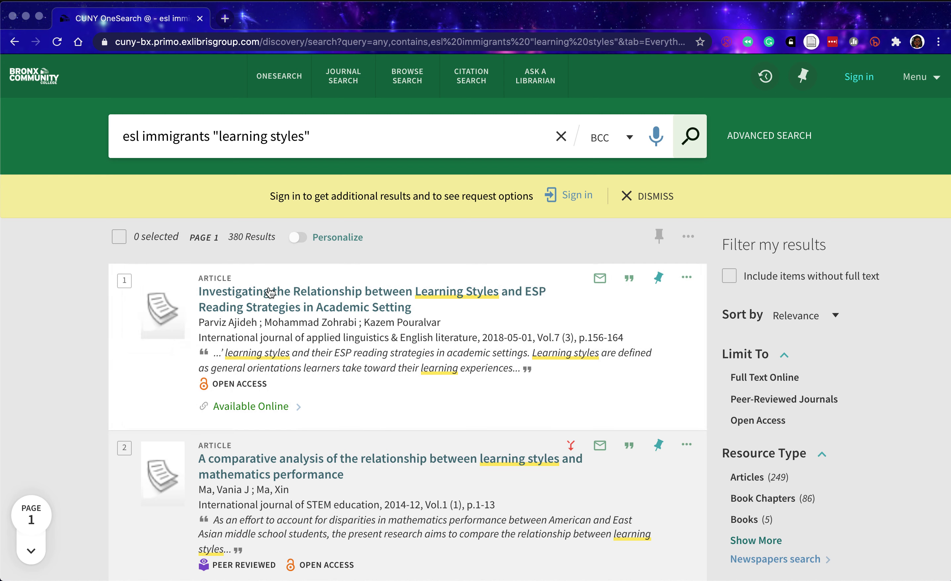
Limit results to Peer-Reviewed Journals and open the record for 'Let's Talk! ESL Students' Needs and Writing Centre Philosophy'.
{"action": "left_click", "coordinate": [800, 400]}
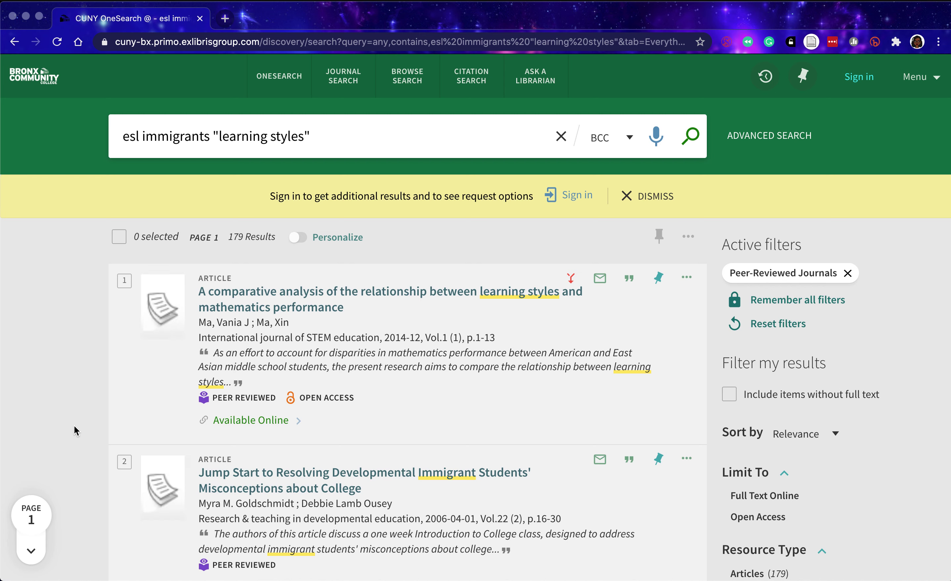
{"action": "scroll", "coordinate": [74, 427], "scroll_direction": "down", "scroll_amount": 3}
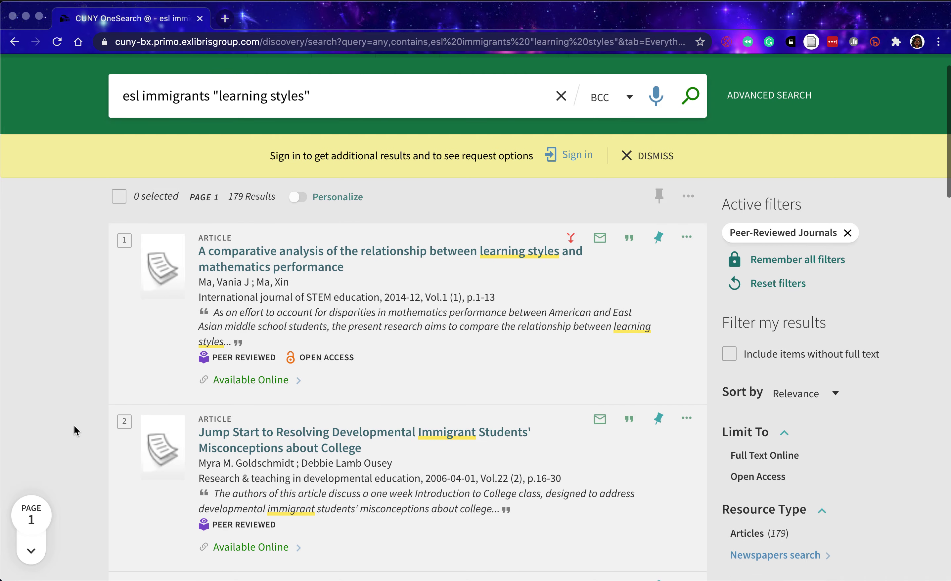
{"action": "scroll", "coordinate": [74, 426], "scroll_direction": "down", "scroll_amount": 5}
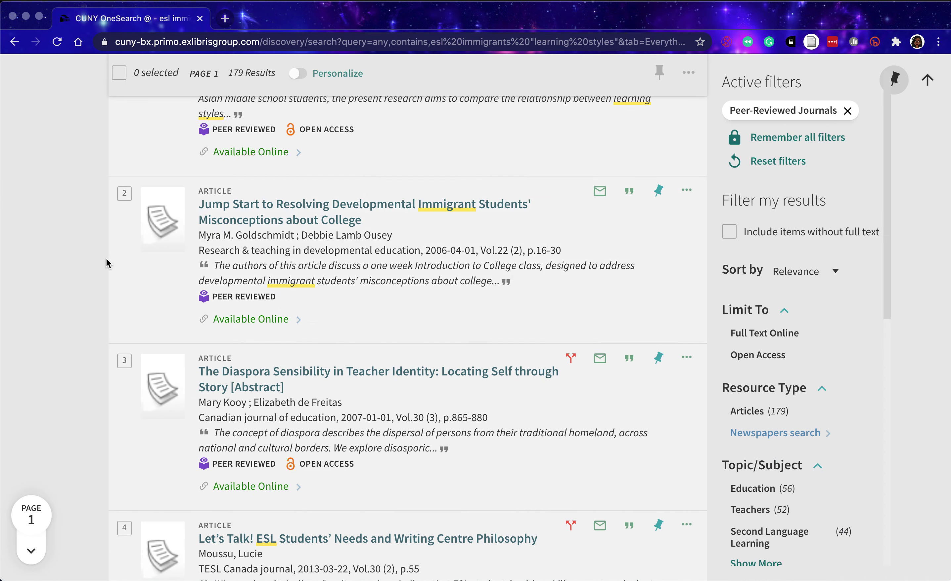
{"action": "scroll", "coordinate": [99, 296], "scroll_direction": "down", "scroll_amount": 3}
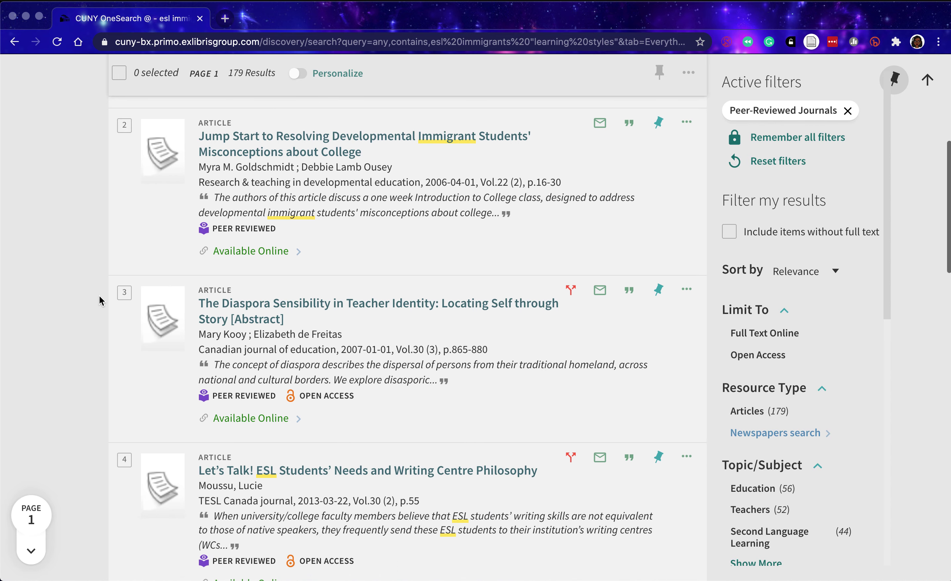
{"action": "scroll", "coordinate": [104, 361], "scroll_direction": "down", "scroll_amount": 2}
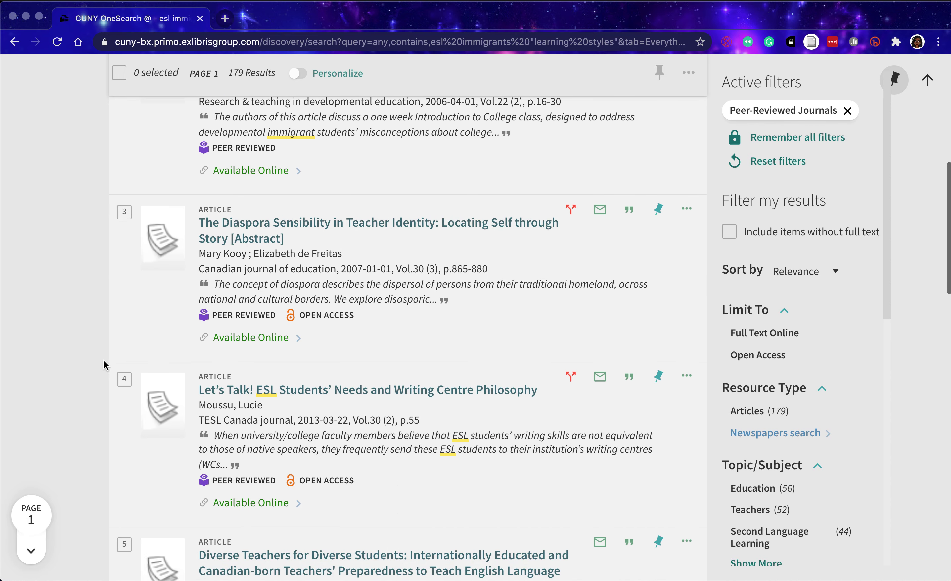
{"action": "scroll", "coordinate": [104, 362], "scroll_direction": "down", "scroll_amount": 2}
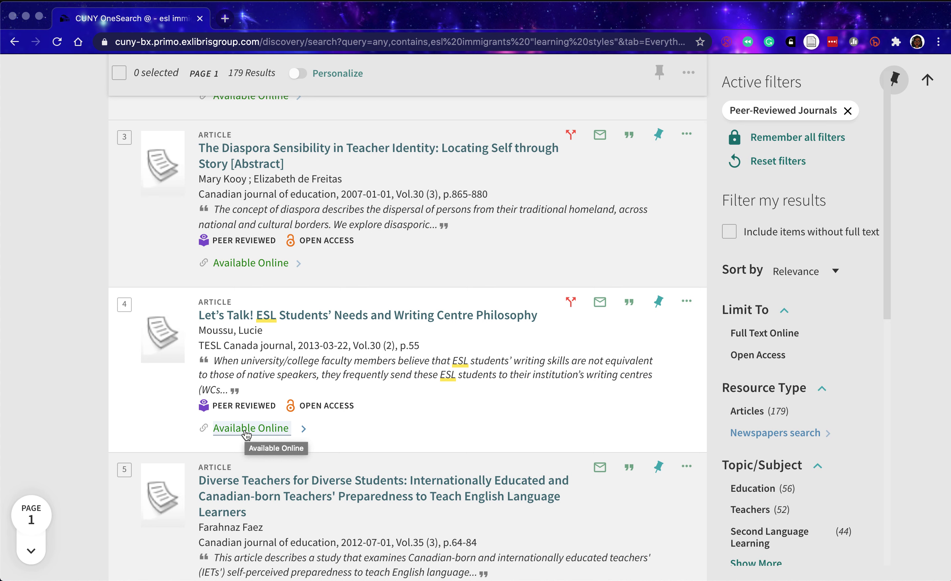
{"action": "left_click", "coordinate": [246, 432]}
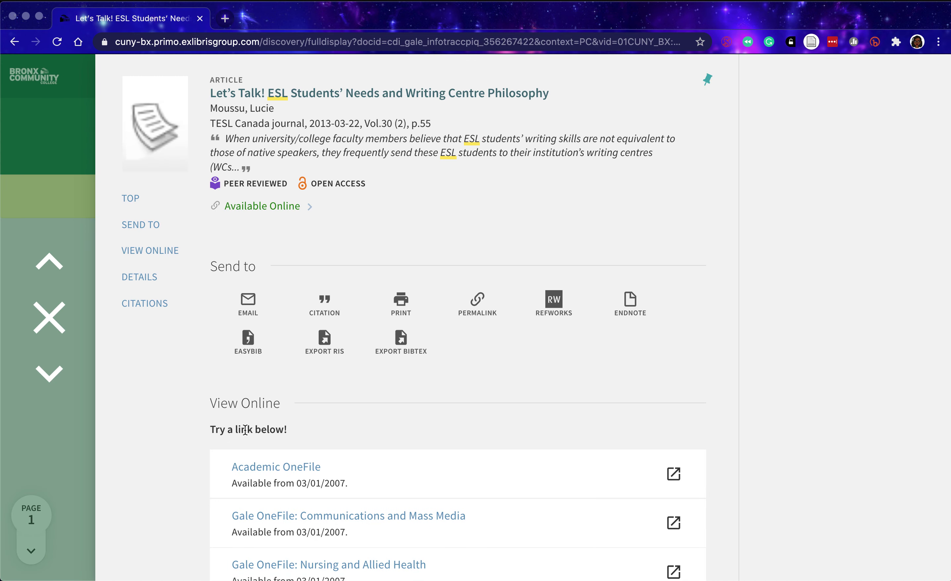
Review the record's View Online links and Details, then open the article via Academic OneFile.
{"action": "scroll", "coordinate": [193, 433], "scroll_direction": "down", "scroll_amount": 5}
{"action": "scroll", "coordinate": [192, 434], "scroll_direction": "down", "scroll_amount": 5}
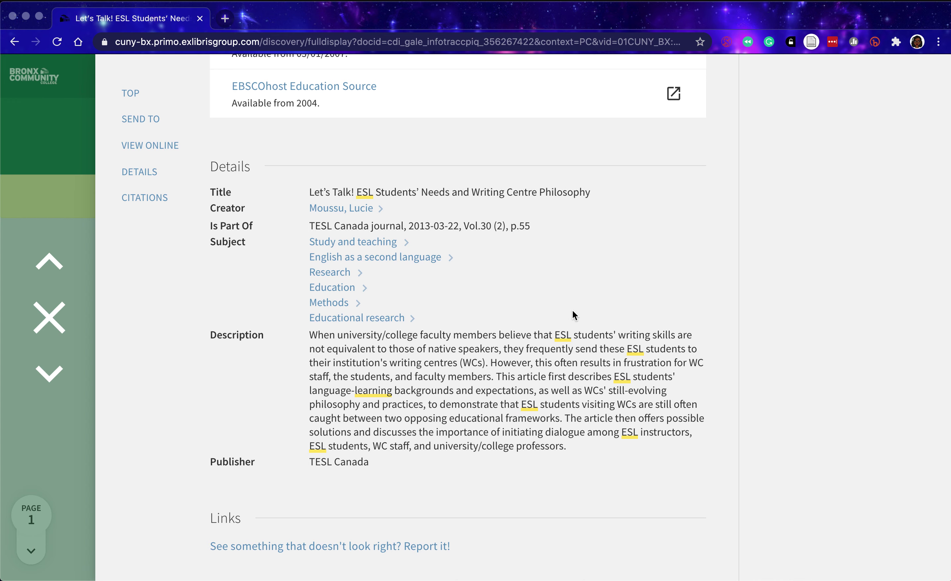
{"action": "scroll", "coordinate": [595, 275], "scroll_direction": "up", "scroll_amount": 5}
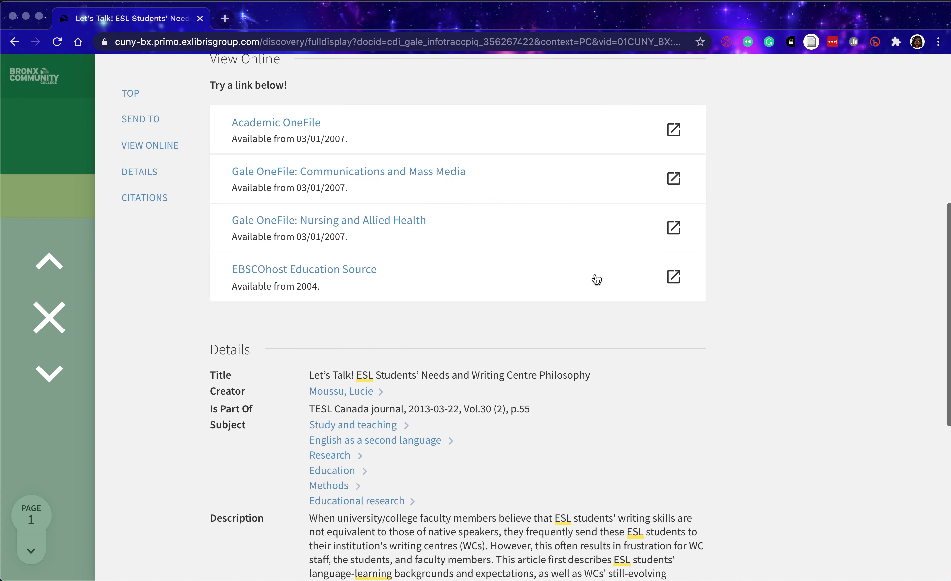
{"action": "scroll", "coordinate": [398, 210], "scroll_direction": "up", "scroll_amount": 2}
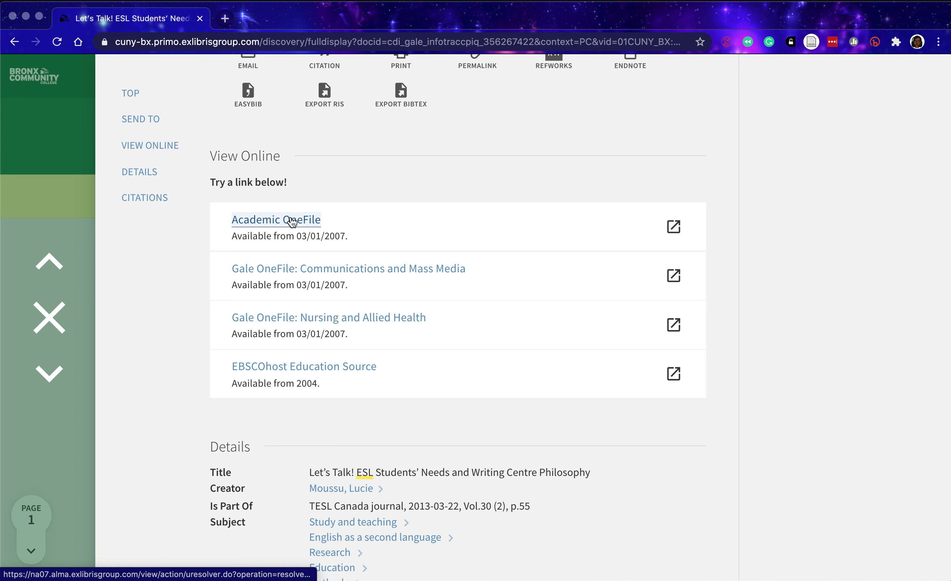
{"action": "left_click", "coordinate": [292, 221]}
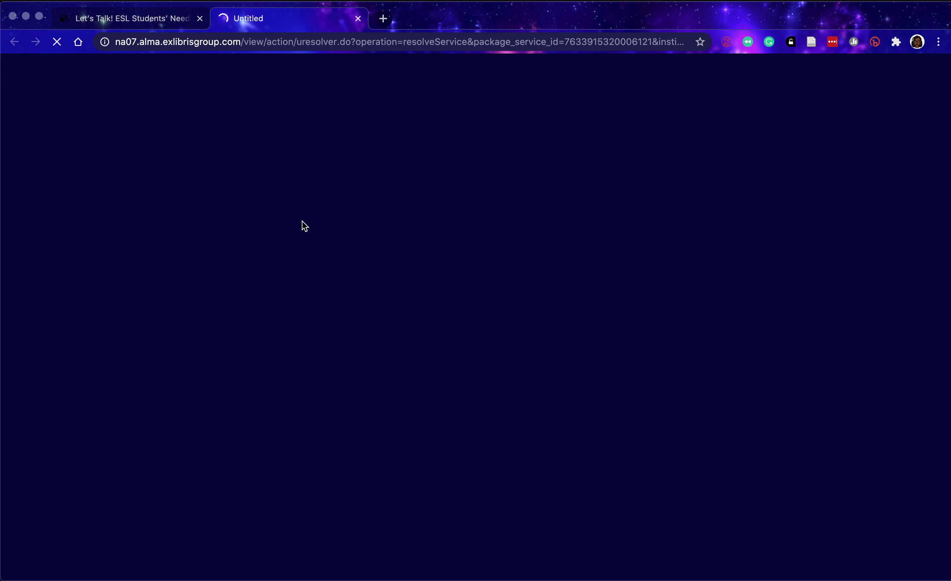
Close the stalled Academic OneFile tab, use Gale OneFile: Communications and Mass Media, and log in.
{"action": "left_click", "coordinate": [358, 19]}
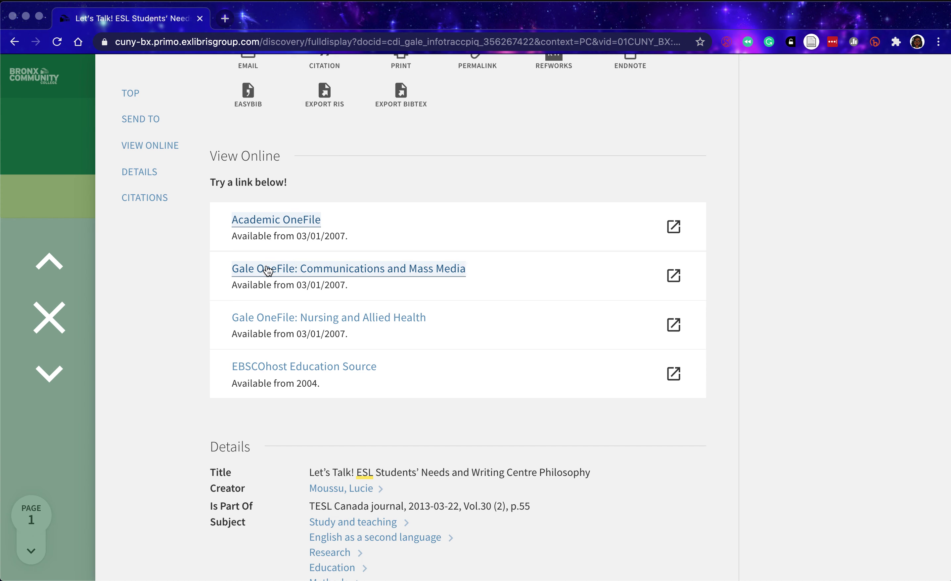
{"action": "left_click", "coordinate": [268, 269]}
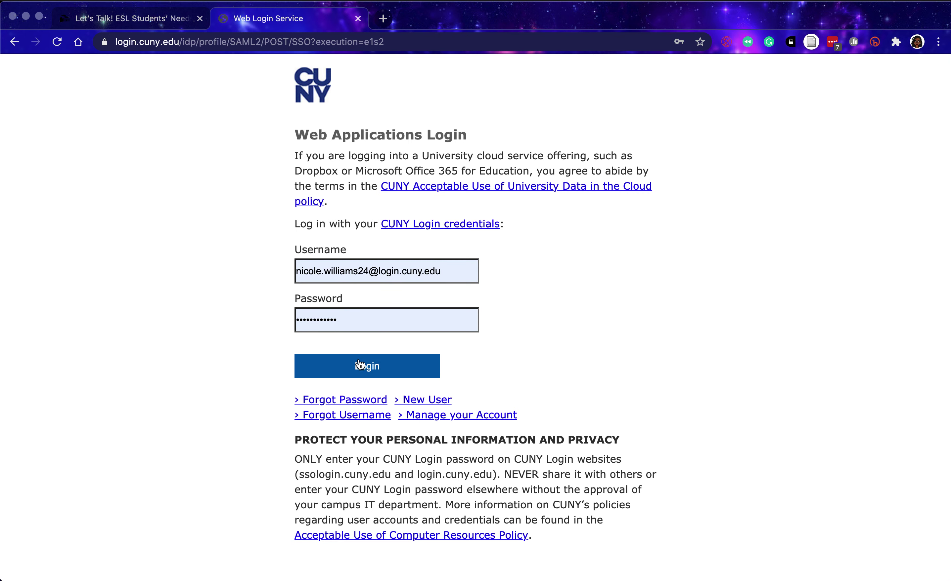
{"action": "left_click", "coordinate": [362, 368]}
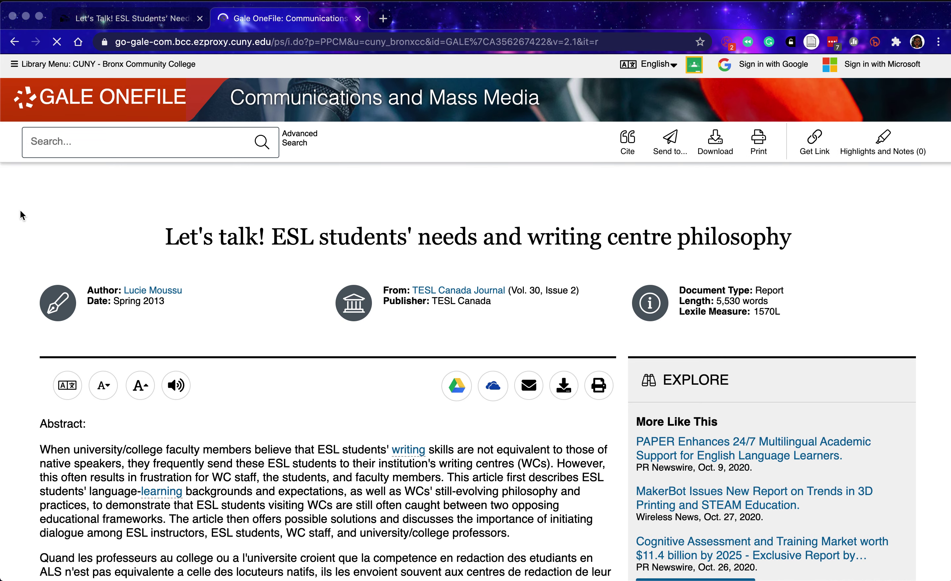
Read through the Let's talk! article text and show its MLA 8th Edition citation.
{"action": "scroll", "coordinate": [6, 300], "scroll_direction": "down", "scroll_amount": 2}
{"action": "scroll", "coordinate": [6, 299], "scroll_direction": "down", "scroll_amount": 1}
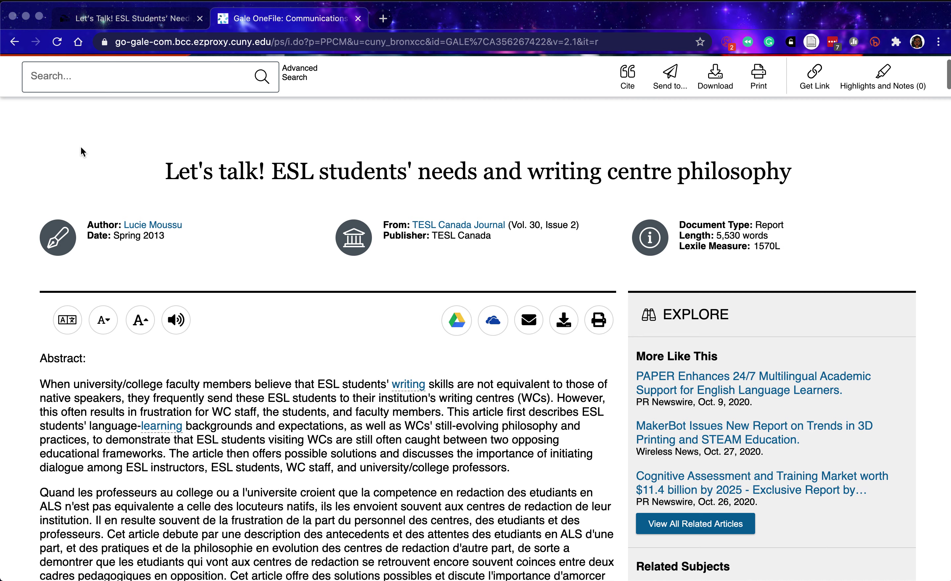
{"action": "scroll", "coordinate": [240, 392], "scroll_direction": "down", "scroll_amount": 4}
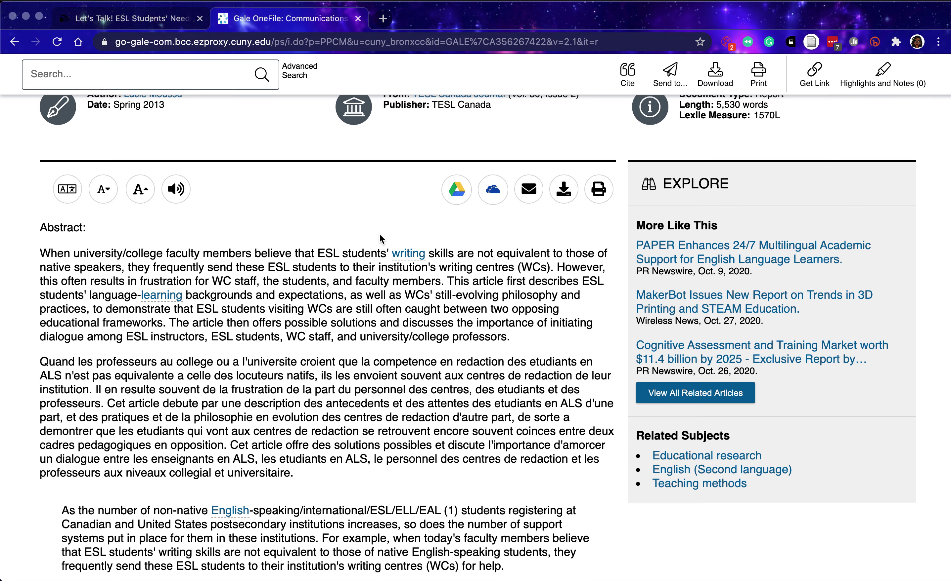
{"action": "scroll", "coordinate": [379, 235], "scroll_direction": "down", "scroll_amount": 15}
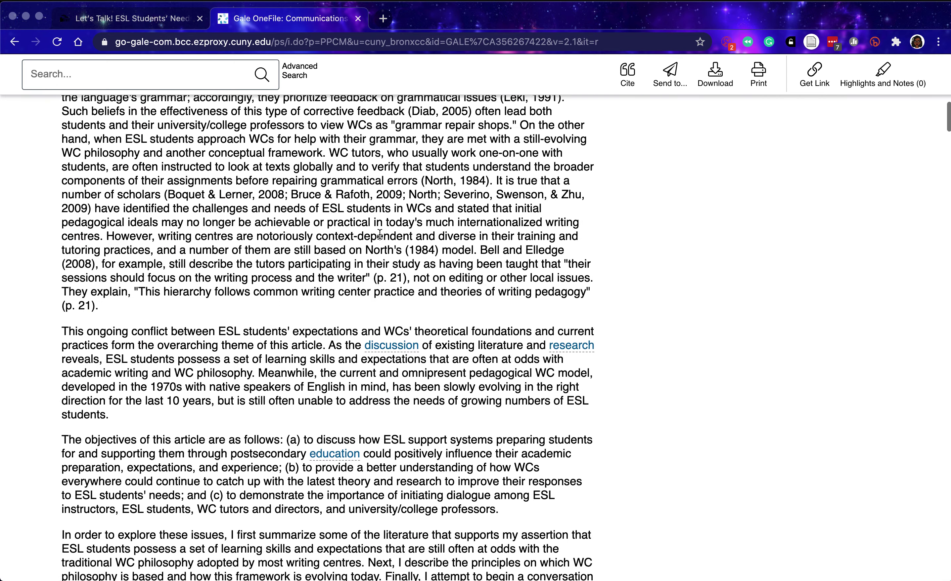
{"action": "scroll", "coordinate": [380, 234], "scroll_direction": "down", "scroll_amount": 12}
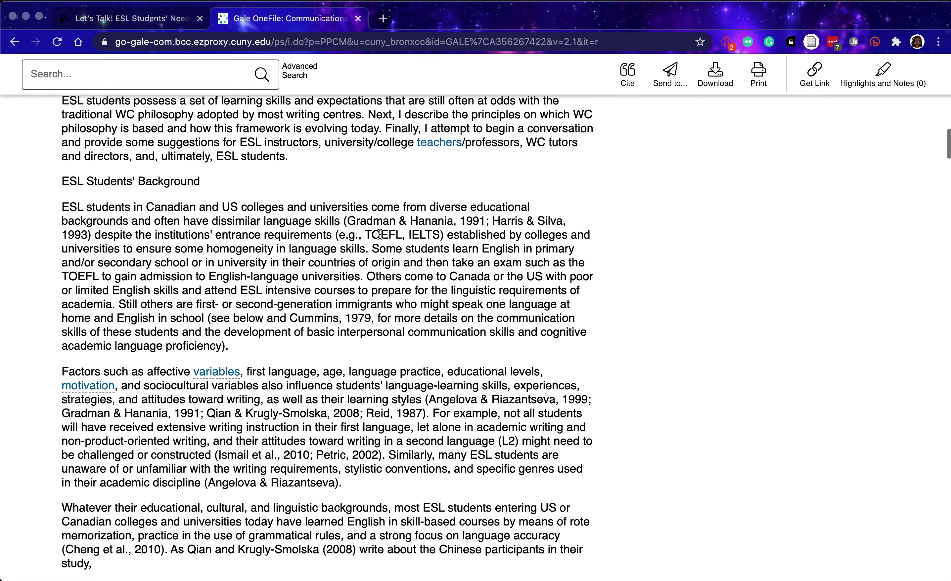
{"action": "scroll", "coordinate": [380, 234], "scroll_direction": "up", "scroll_amount": 12}
{"action": "scroll", "coordinate": [379, 234], "scroll_direction": "up", "scroll_amount": 20}
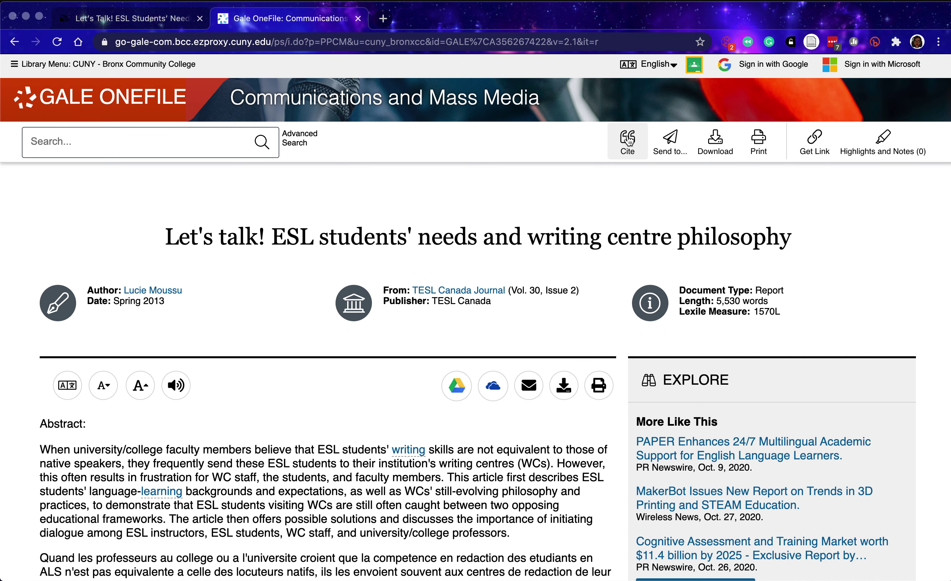
{"action": "left_click", "coordinate": [627, 139]}
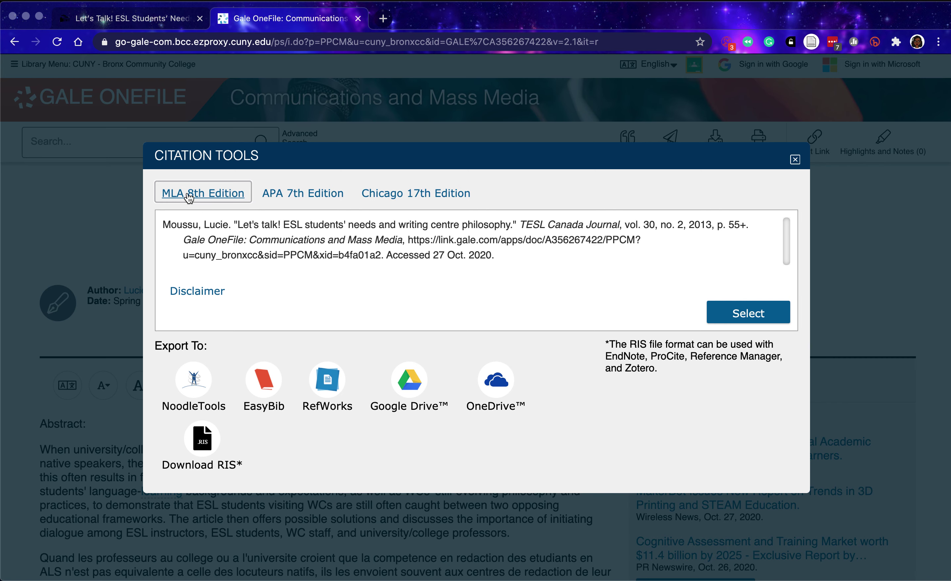
Compare the APA 7th and MLA 8th citations, copy the MLA 8th one, and close Citation Tools.
{"action": "left_click", "coordinate": [276, 188]}
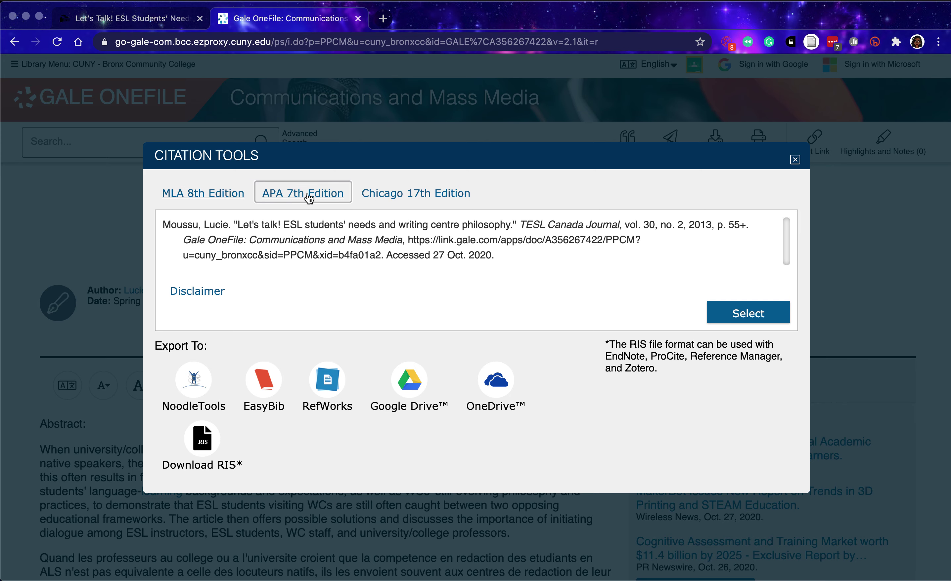
{"action": "left_click", "coordinate": [218, 193]}
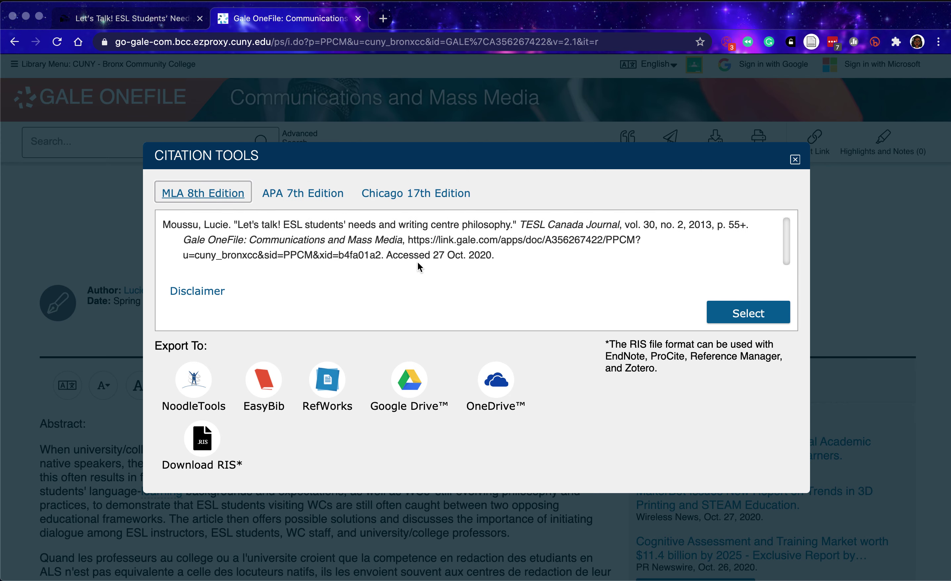
{"action": "left_click", "coordinate": [749, 314]}
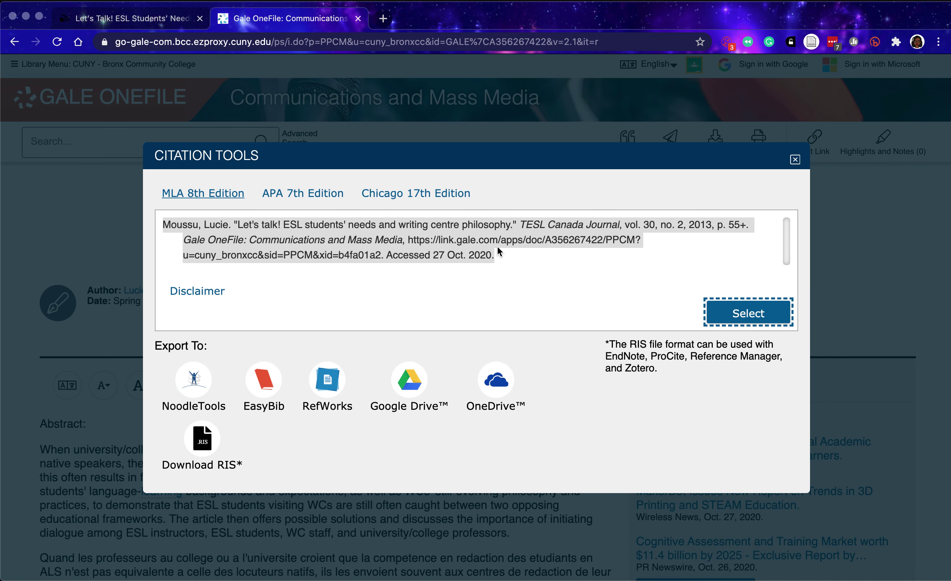
{"action": "right_click", "coordinate": [497, 247]}
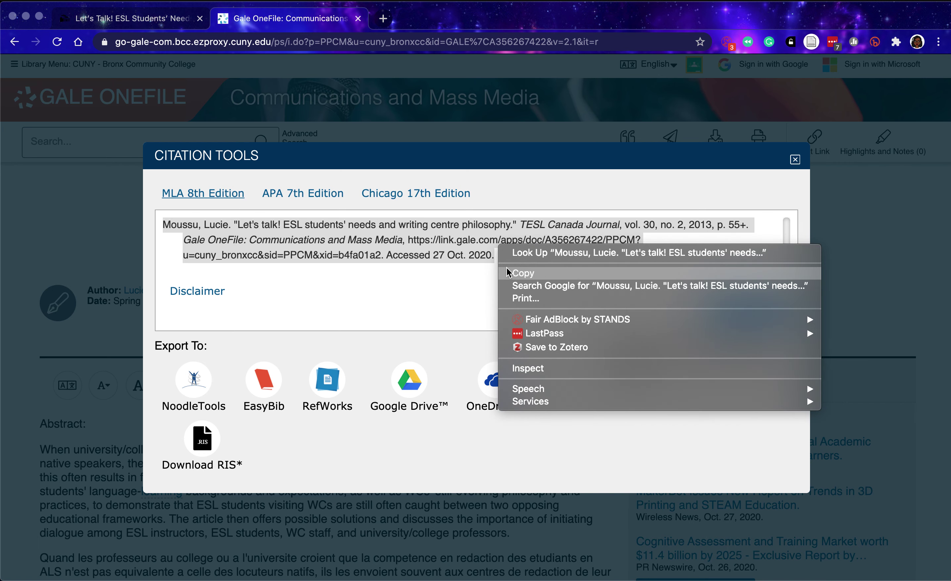
{"action": "left_click", "coordinate": [507, 272]}
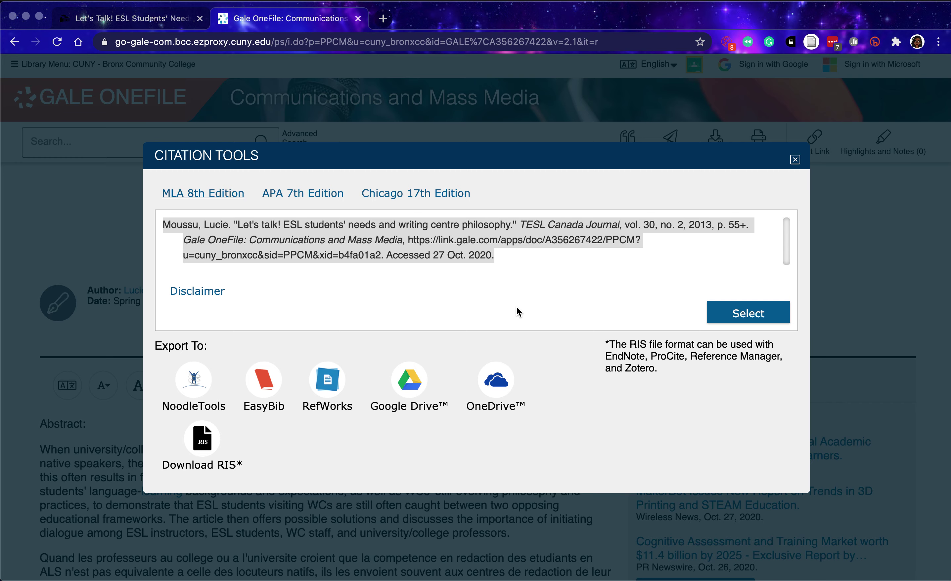
{"action": "left_click", "coordinate": [795, 159]}
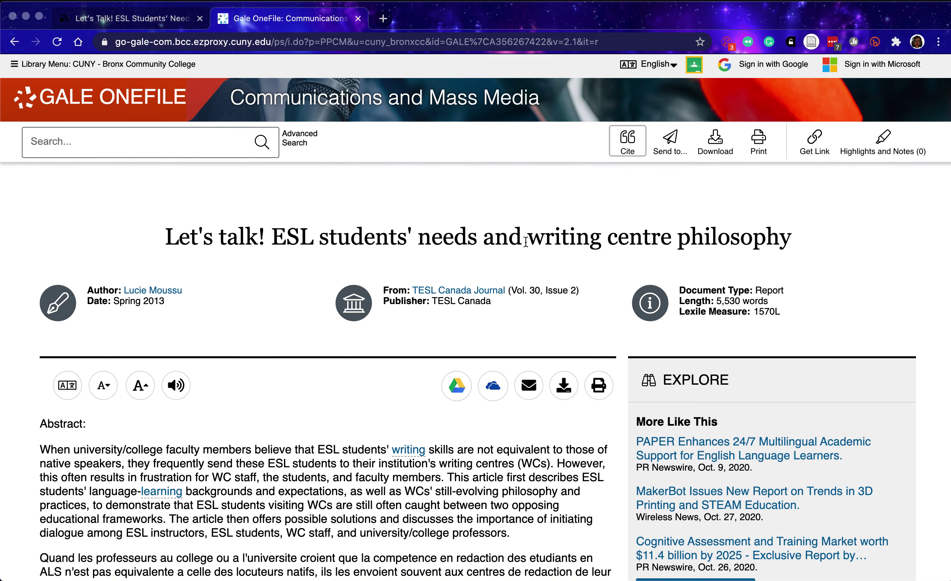
{"action": "scroll", "coordinate": [13, 378], "scroll_direction": "down", "scroll_amount": 3}
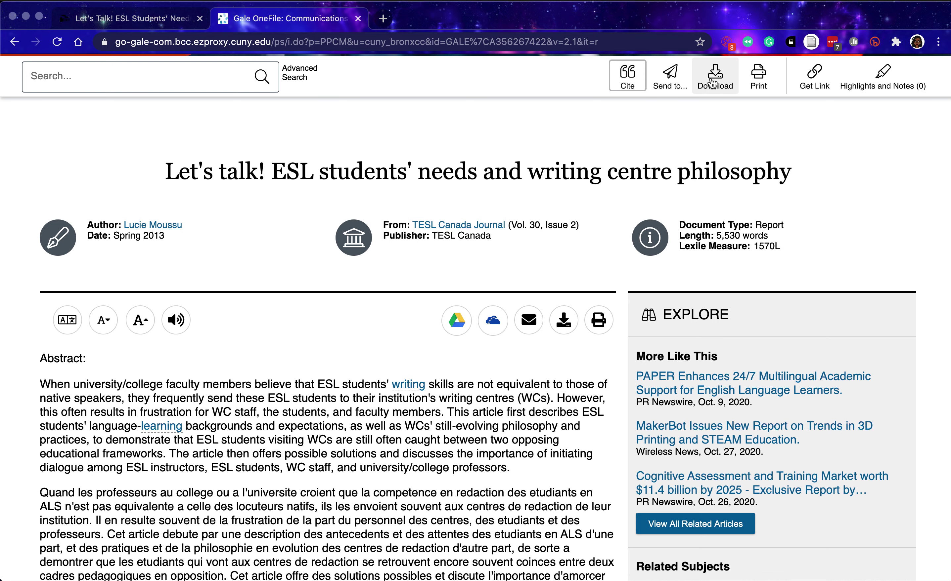
{"action": "left_click", "coordinate": [676, 83]}
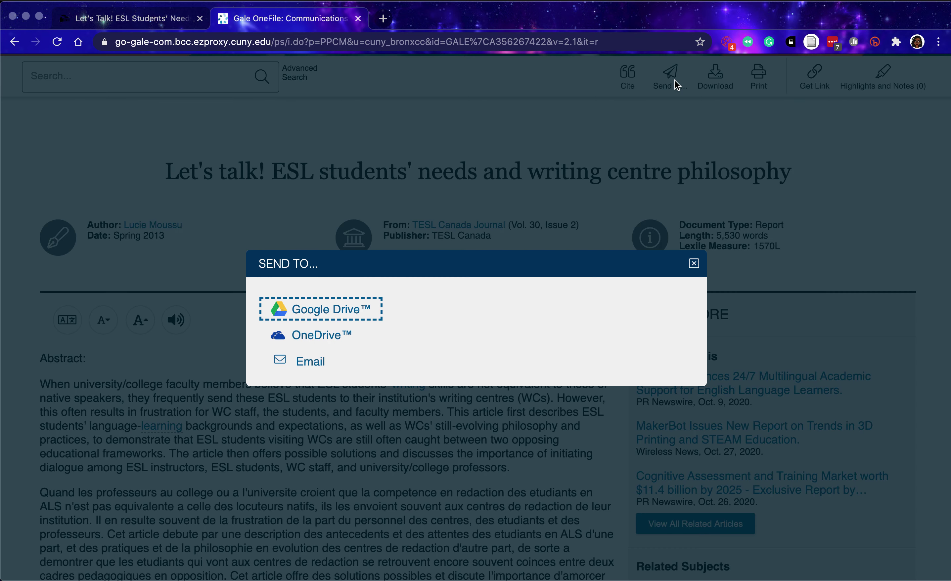
{"action": "left_click", "coordinate": [311, 365]}
{"action": "scroll", "coordinate": [316, 468], "scroll_direction": "down", "scroll_amount": 2}
{"action": "scroll", "coordinate": [317, 471], "scroll_direction": "down", "scroll_amount": 1}
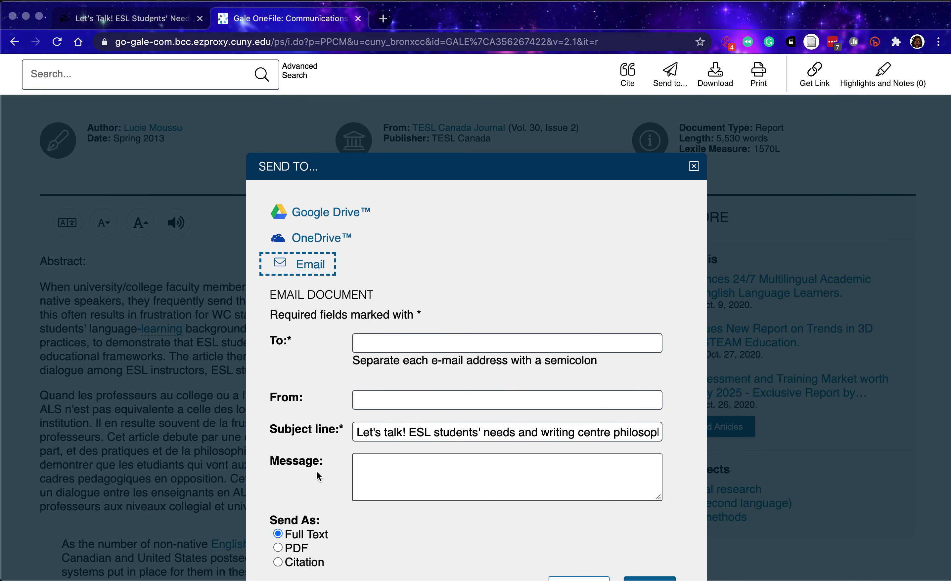
{"action": "scroll", "coordinate": [317, 472], "scroll_direction": "down", "scroll_amount": 3}
{"action": "left_click", "coordinate": [381, 240]}
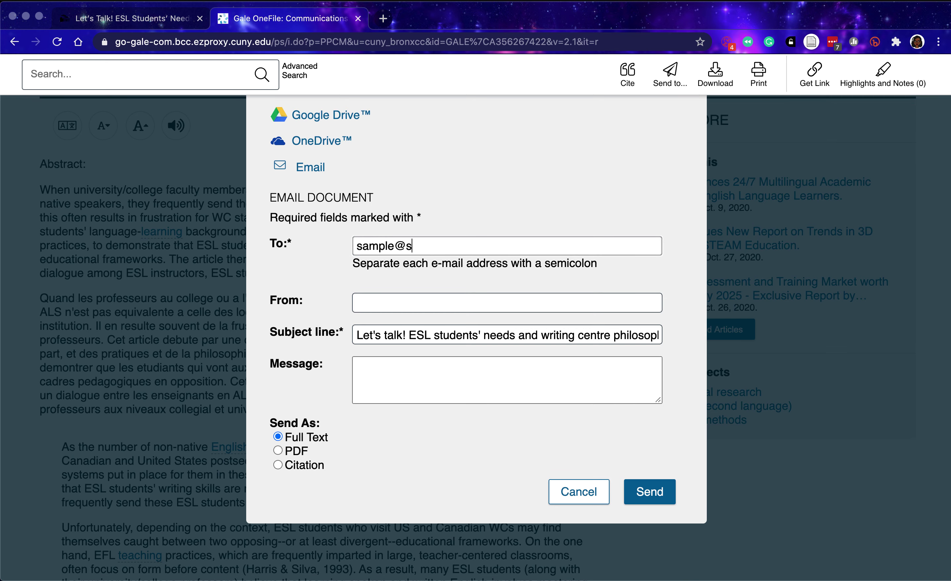
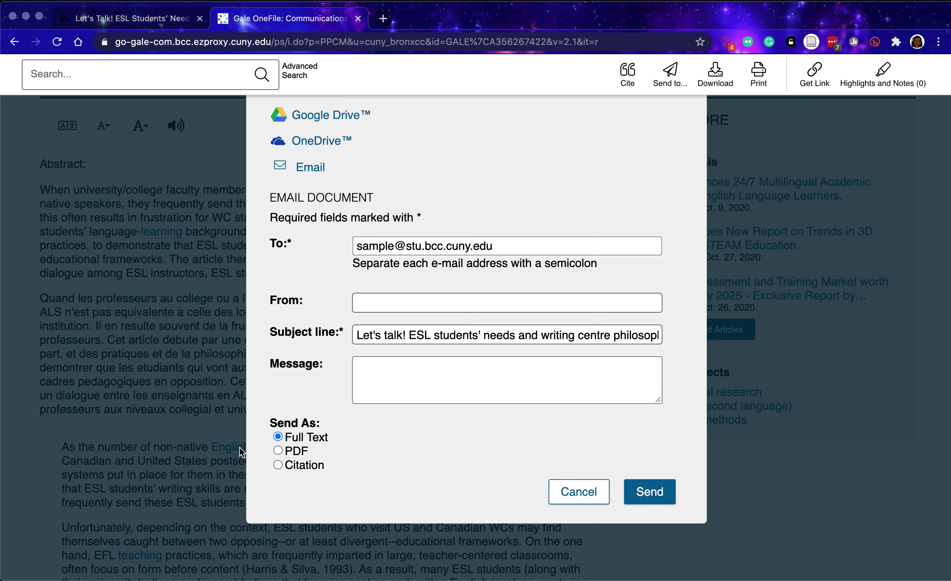
{"action": "left_click_drag", "start_coordinate": [493, 245], "coordinate": [586, 242]}
{"action": "type", "text": "gmail.com"}
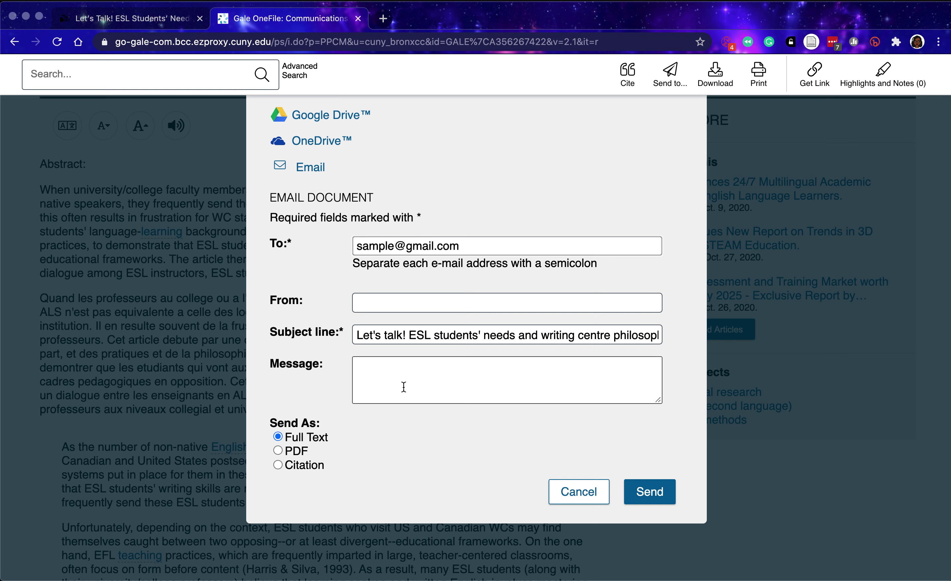
{"action": "left_click", "coordinate": [278, 450]}
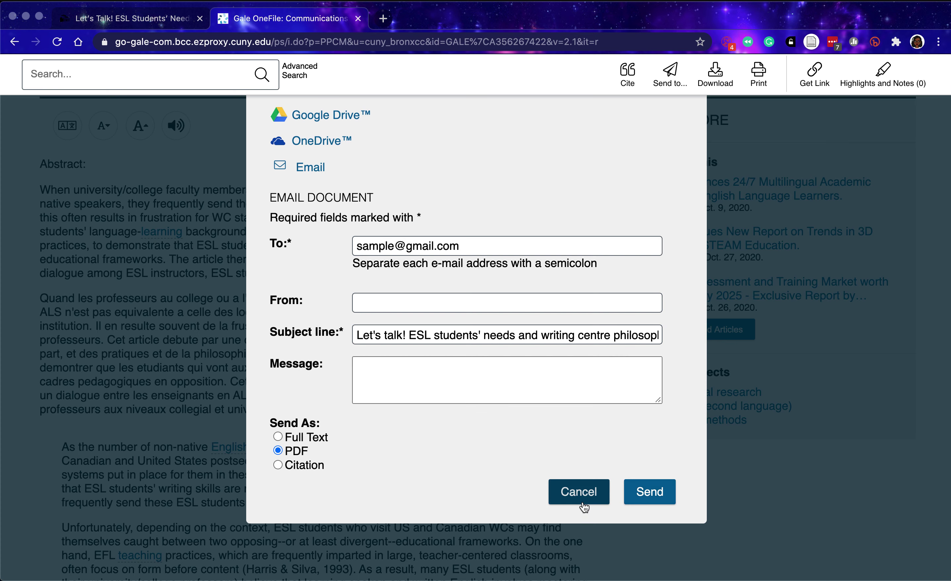
{"action": "left_click", "coordinate": [578, 492]}
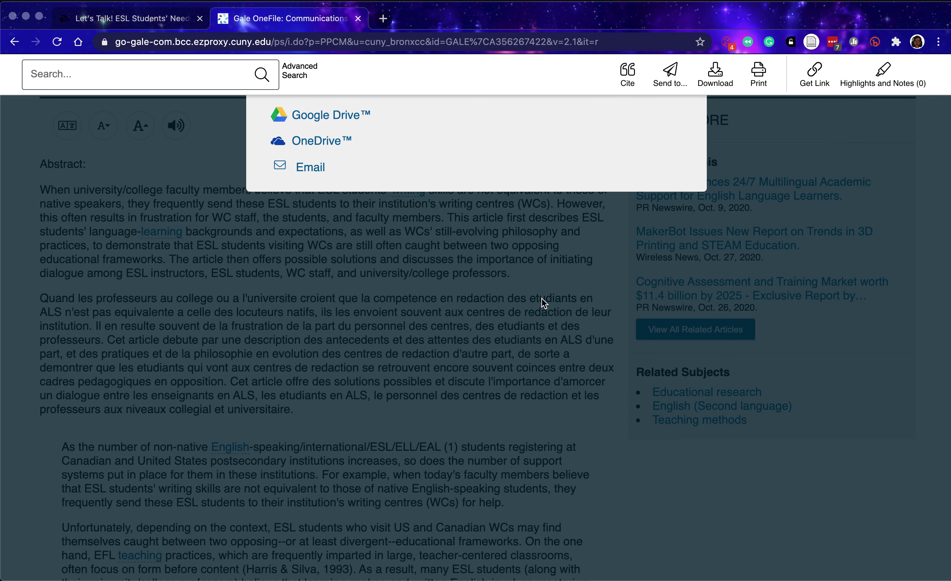
{"action": "scroll", "coordinate": [482, 345], "scroll_direction": "up", "scroll_amount": 10}
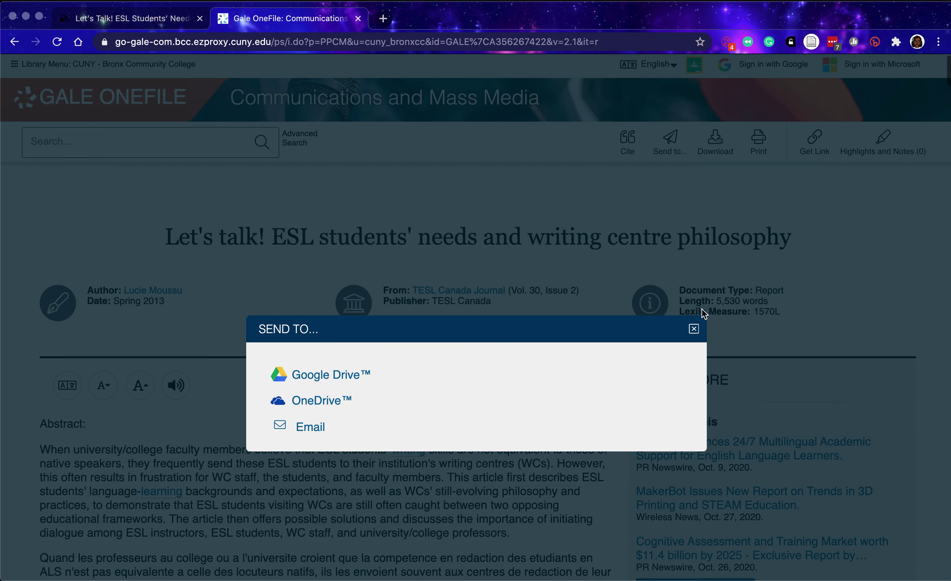
{"action": "left_click", "coordinate": [693, 329]}
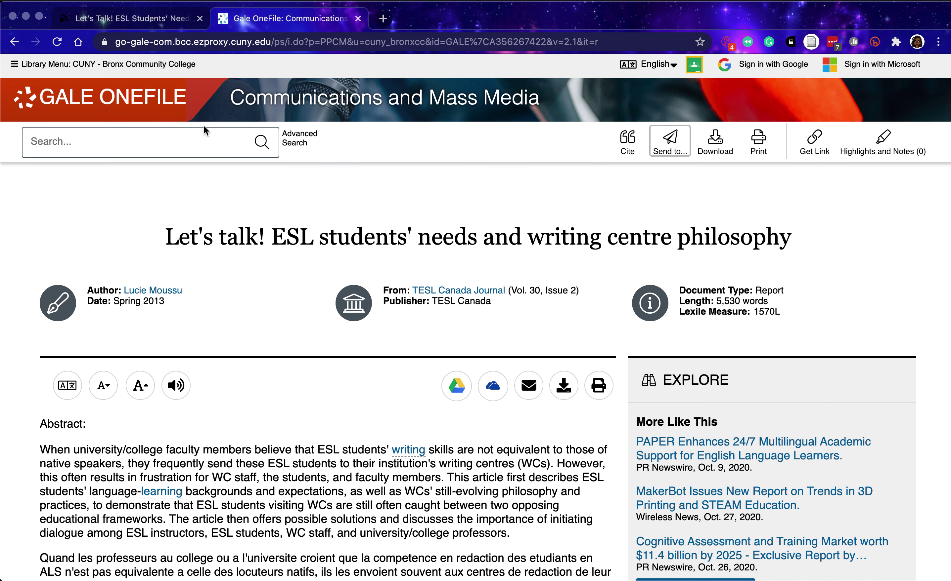
Return from the OneSearch record to the esl immigrants "learning styles" results and bring up Advanced Search.
{"action": "left_click", "coordinate": [152, 23]}
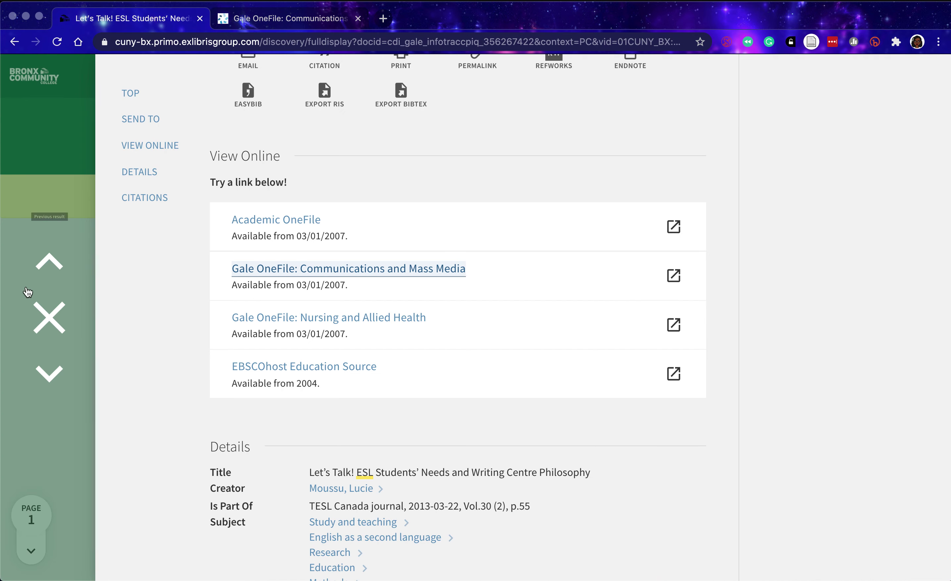
{"action": "left_click", "coordinate": [40, 309]}
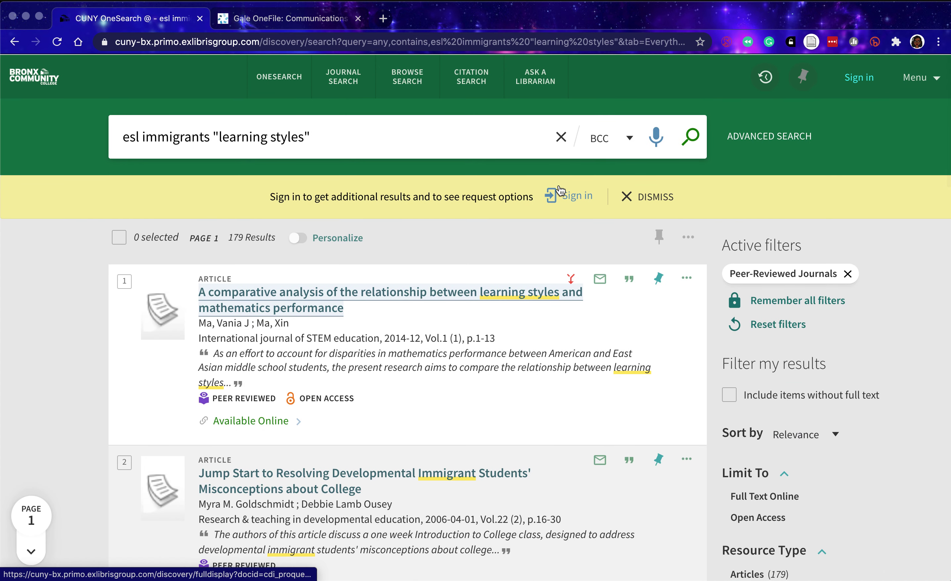
{"action": "left_click", "coordinate": [751, 137]}
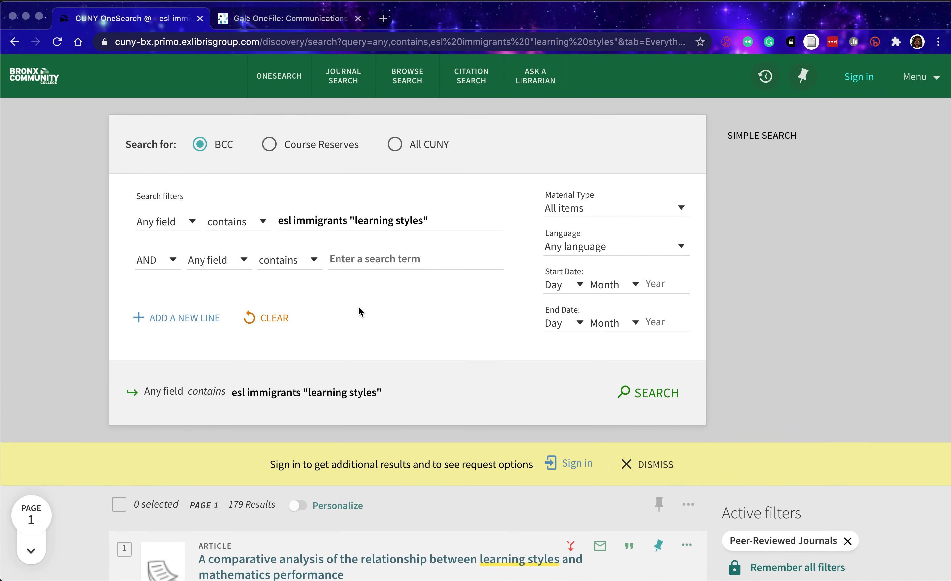
Limit the search to Articles published 2015–2020 and rerun it, leaving 79 results.
{"action": "left_click", "coordinate": [581, 214]}
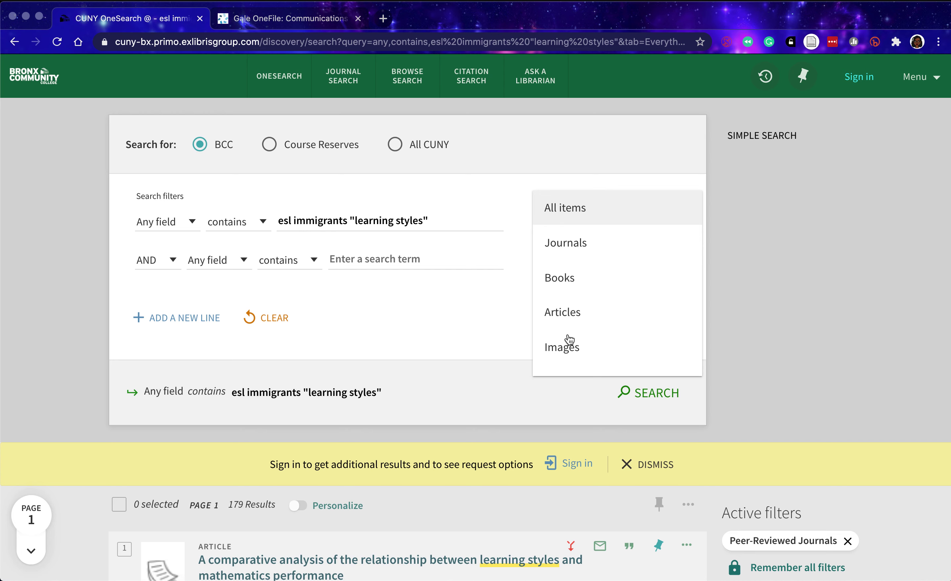
{"action": "left_click", "coordinate": [571, 322]}
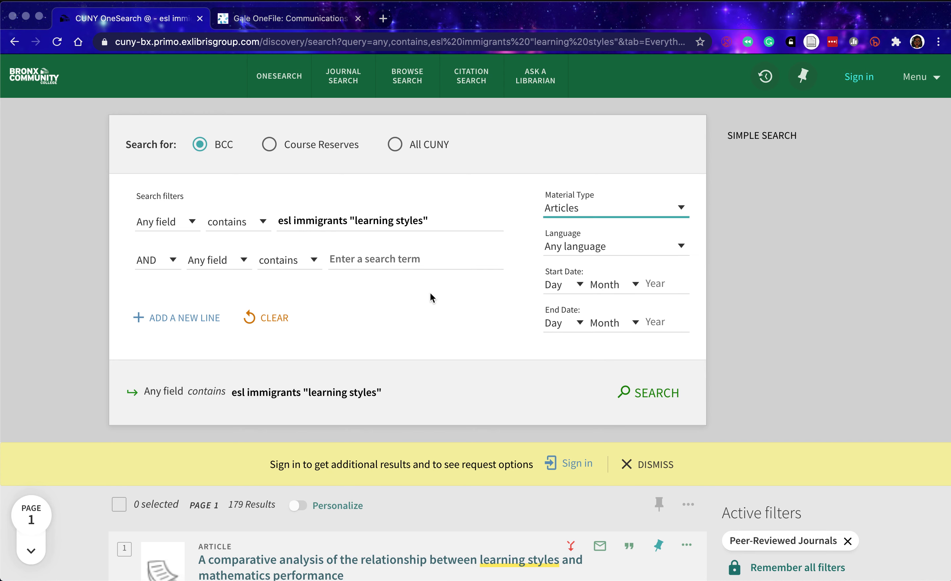
{"action": "left_click", "coordinate": [662, 284]}
{"action": "type", "text": "20"}
{"action": "key", "text": "Tab"}
{"action": "key", "text": "Tab"}
{"action": "key", "text": "Tab"}
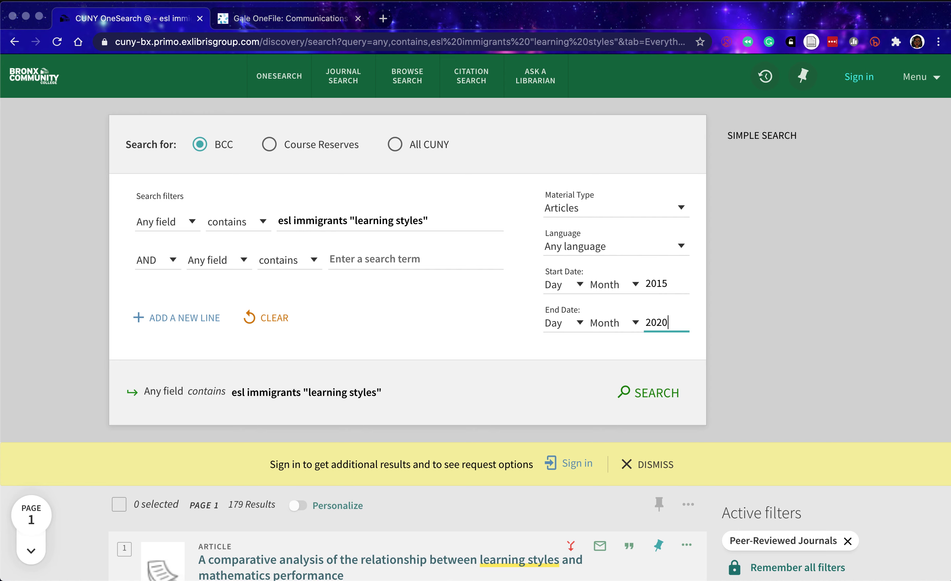
{"action": "left_click", "coordinate": [667, 394]}
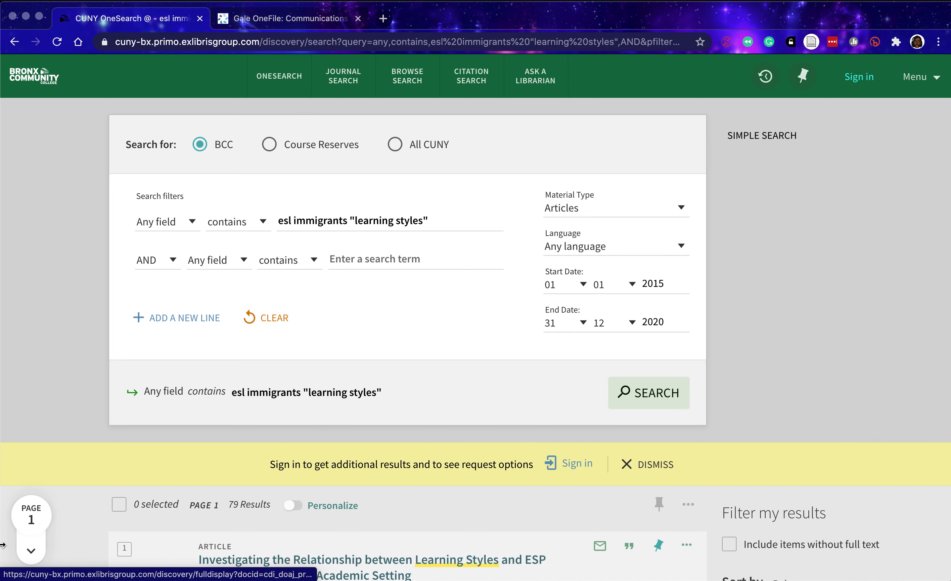
{"action": "scroll", "coordinate": [68, 447], "scroll_direction": "down", "scroll_amount": 3}
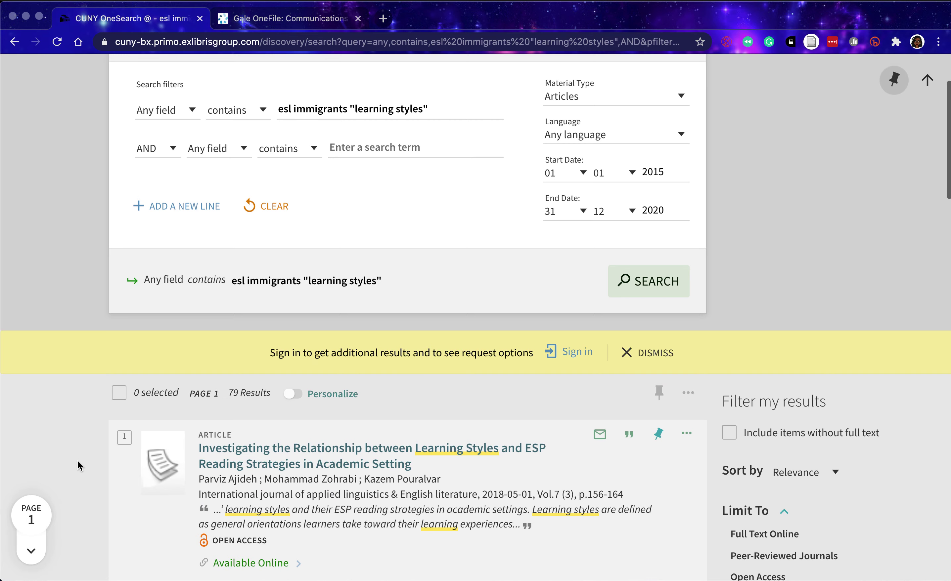
{"action": "scroll", "coordinate": [78, 462], "scroll_direction": "down", "scroll_amount": 3}
{"action": "scroll", "coordinate": [78, 462], "scroll_direction": "down", "scroll_amount": 3}
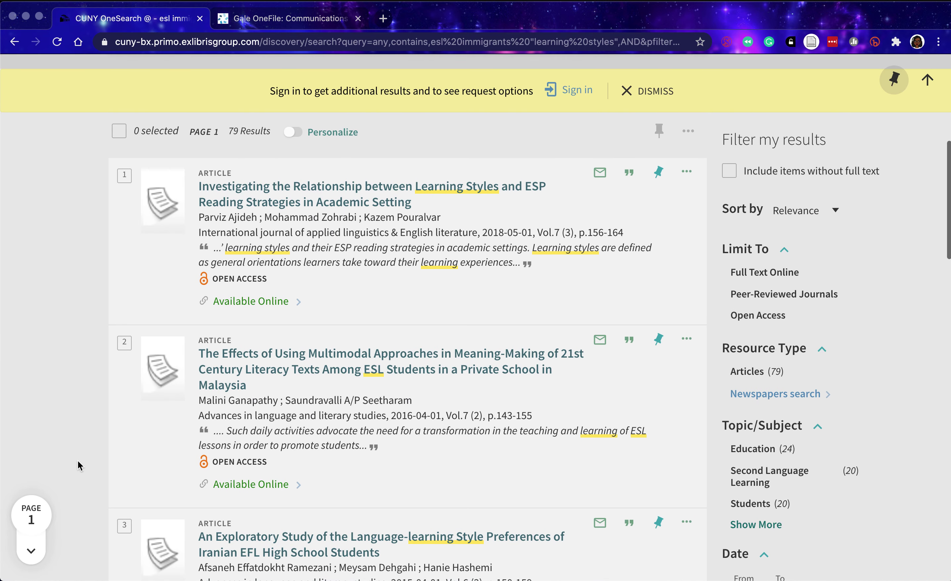
{"action": "scroll", "coordinate": [78, 461], "scroll_direction": "up", "scroll_amount": 10}
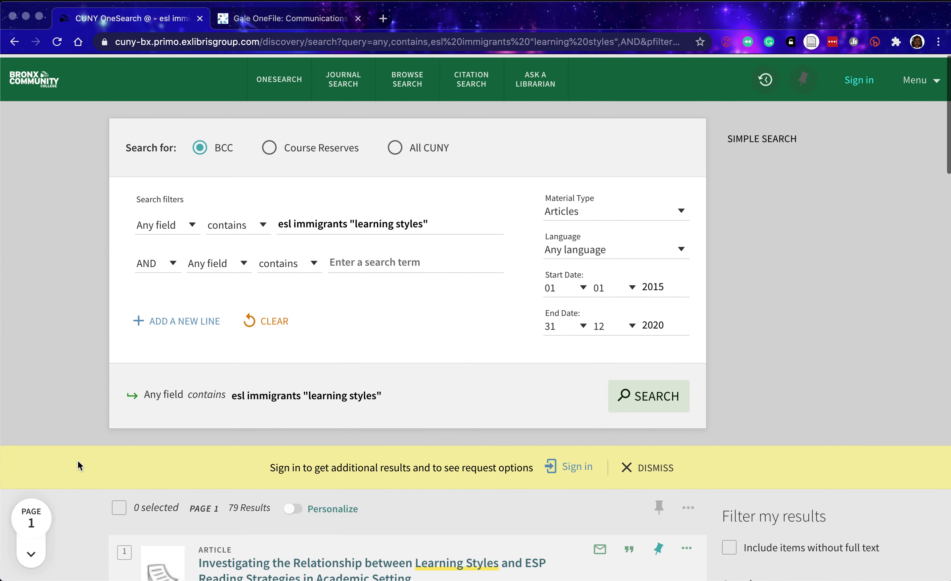
{"action": "scroll", "coordinate": [69, 510], "scroll_direction": "down", "scroll_amount": 8}
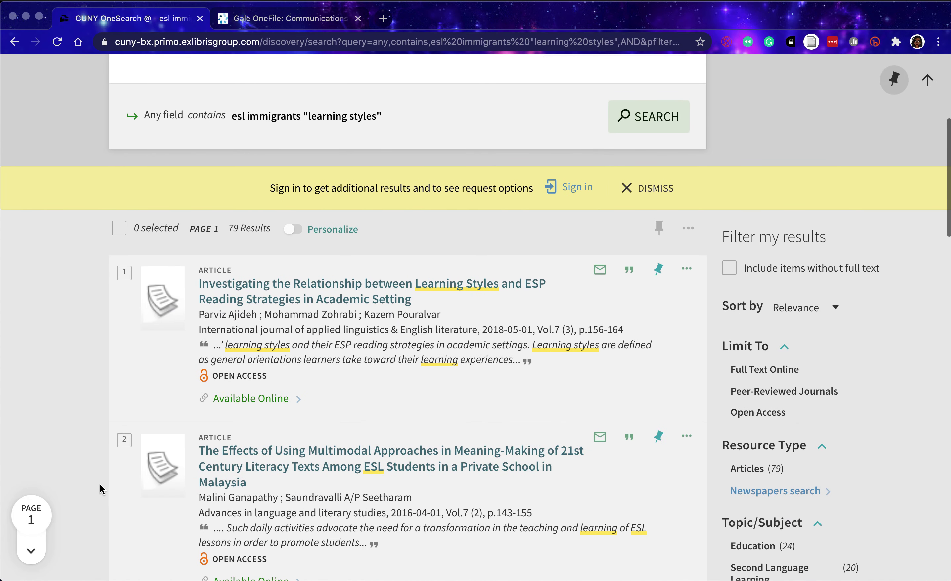
{"action": "scroll", "coordinate": [89, 483], "scroll_direction": "down", "scroll_amount": 5}
{"action": "scroll", "coordinate": [89, 482], "scroll_direction": "down", "scroll_amount": 3}
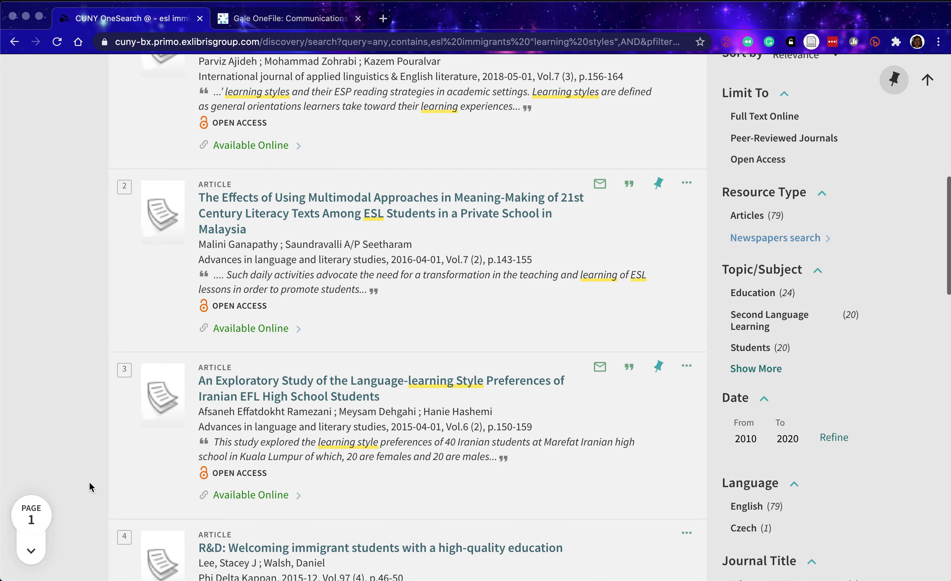
{"action": "scroll", "coordinate": [89, 483], "scroll_direction": "down", "scroll_amount": 7}
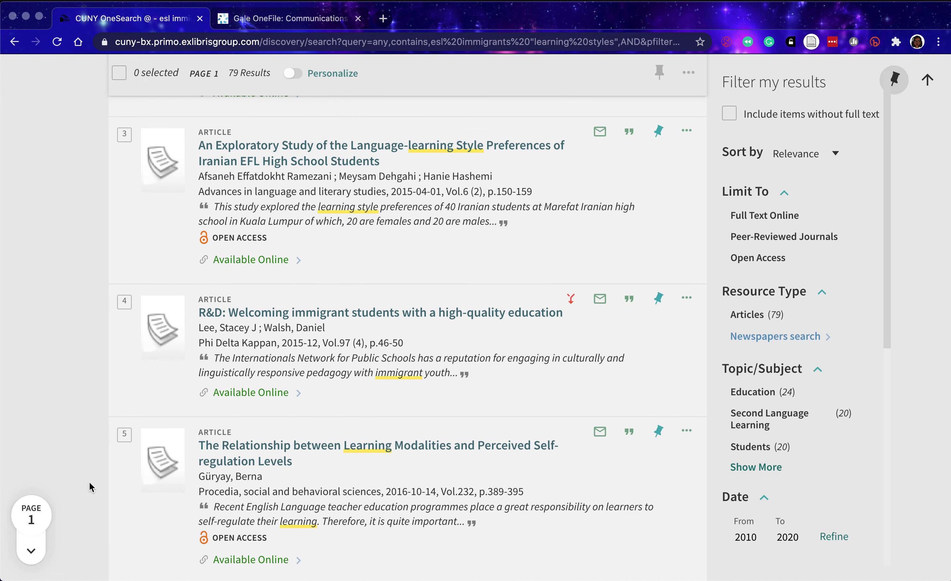
{"action": "scroll", "coordinate": [90, 484], "scroll_direction": "up", "scroll_amount": 7}
{"action": "scroll", "coordinate": [90, 483], "scroll_direction": "up", "scroll_amount": 4}
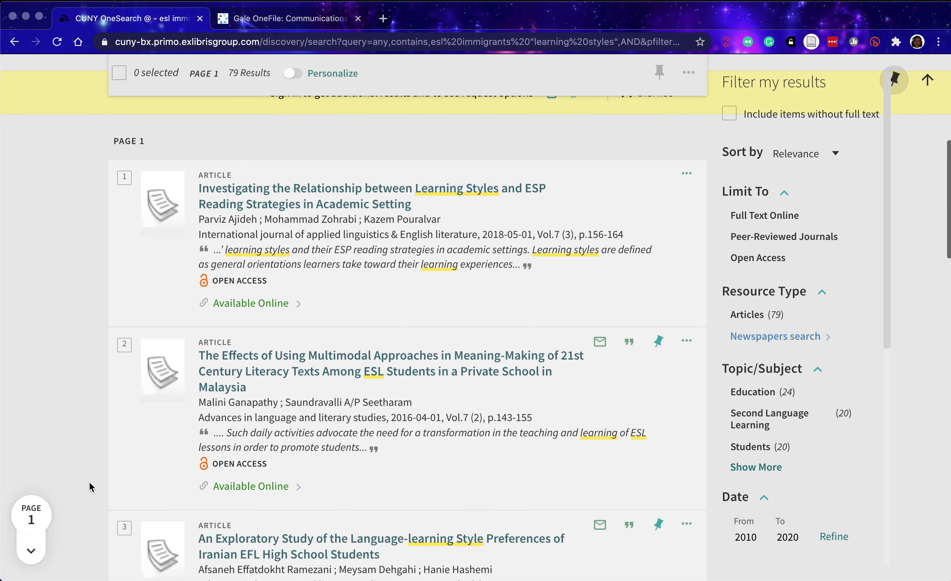
{"action": "scroll", "coordinate": [90, 484], "scroll_direction": "down", "scroll_amount": 15}
{"action": "scroll", "coordinate": [89, 484], "scroll_direction": "down", "scroll_amount": 10}
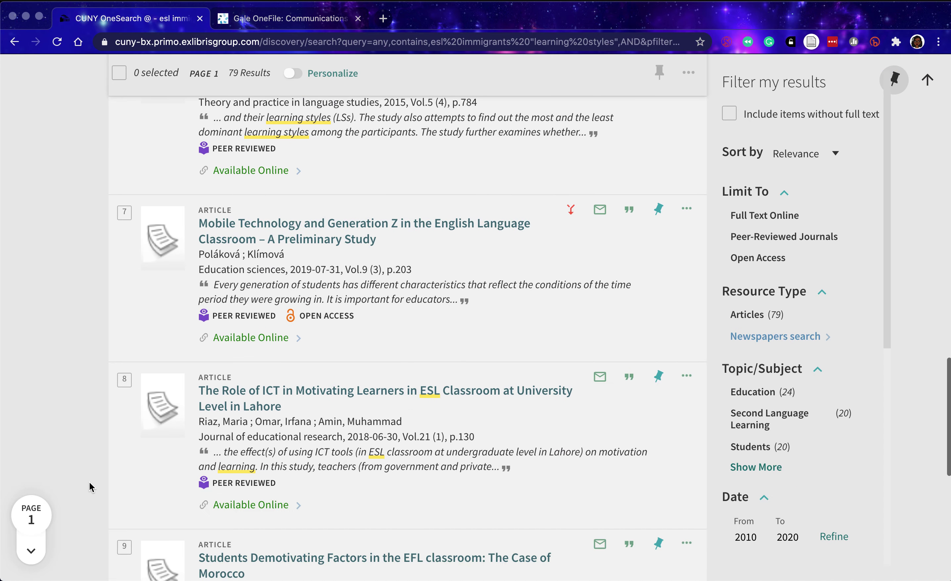
{"action": "scroll", "coordinate": [90, 484], "scroll_direction": "up", "scroll_amount": 9}
{"action": "scroll", "coordinate": [89, 484], "scroll_direction": "up", "scroll_amount": 7}
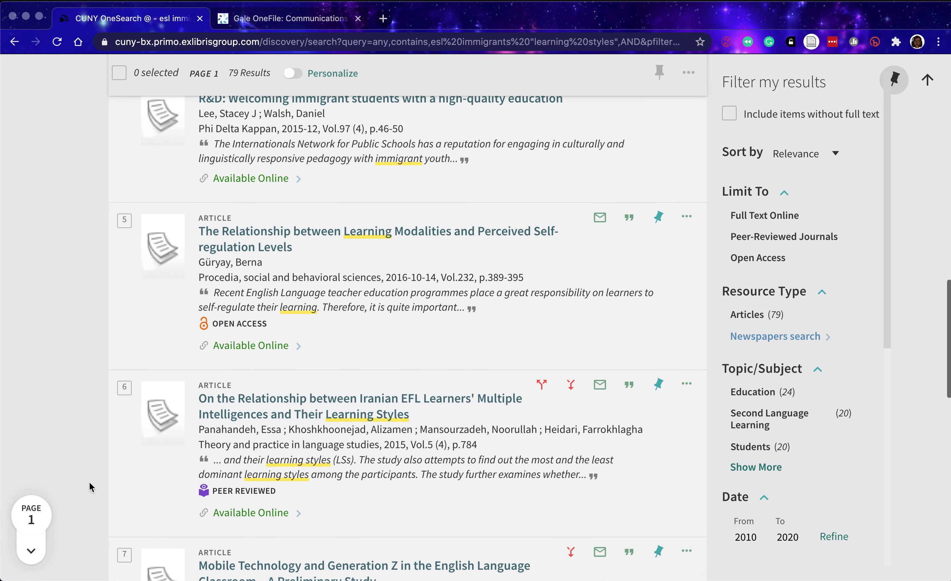
{"action": "scroll", "coordinate": [89, 484], "scroll_direction": "up", "scroll_amount": 9}
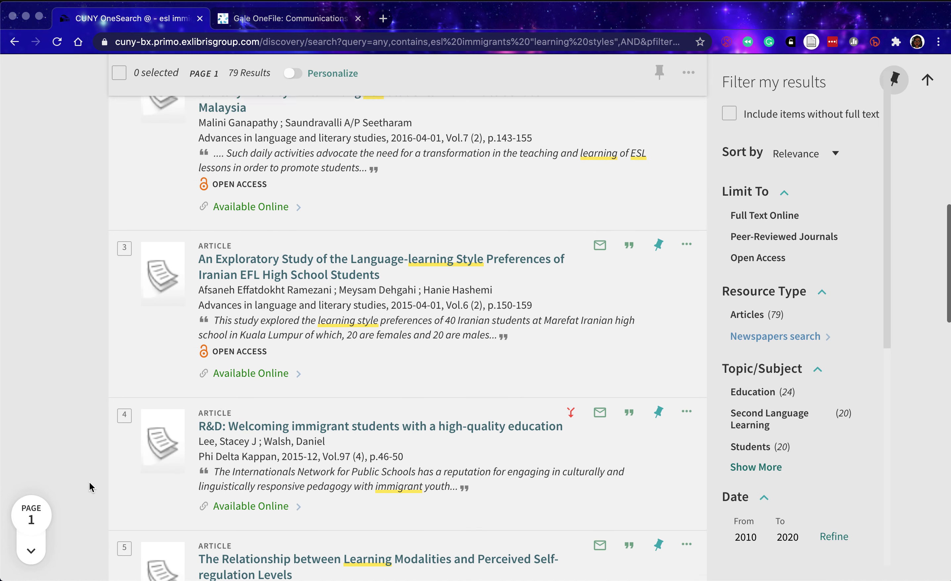
{"action": "scroll", "coordinate": [89, 482], "scroll_direction": "up", "scroll_amount": 2}
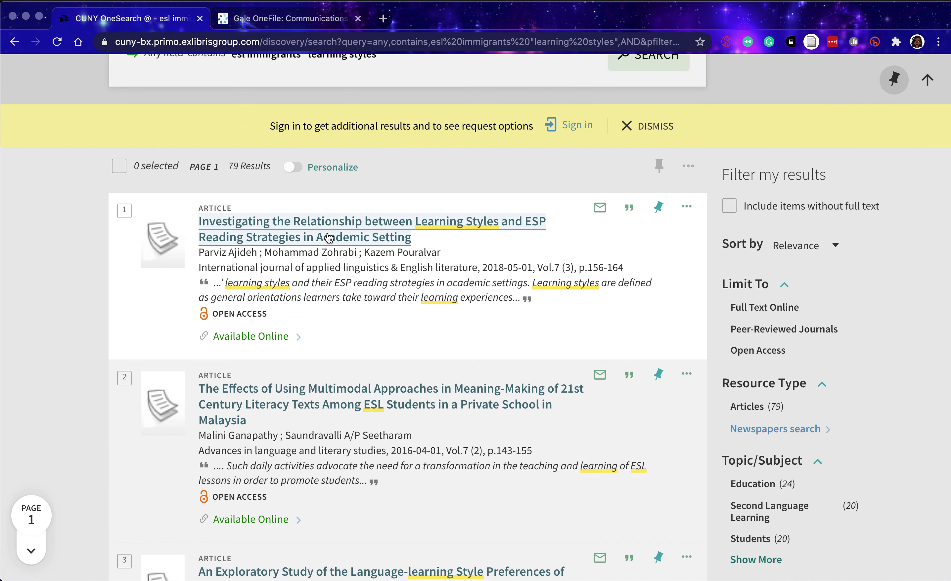
Open the ESP reading strategies article's Directory of Open Access Journals record in a new tab.
{"action": "left_click", "coordinate": [269, 339]}
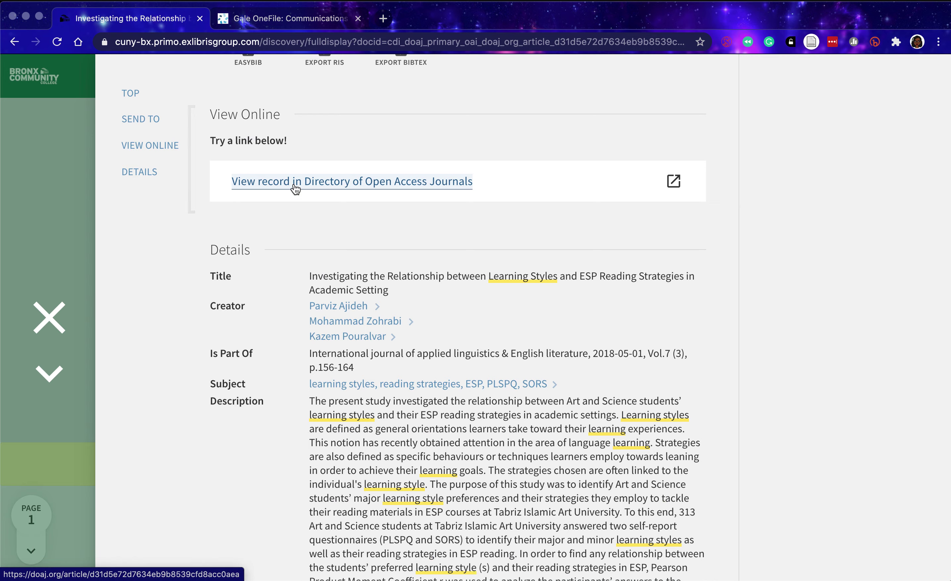
{"action": "left_click", "coordinate": [293, 184]}
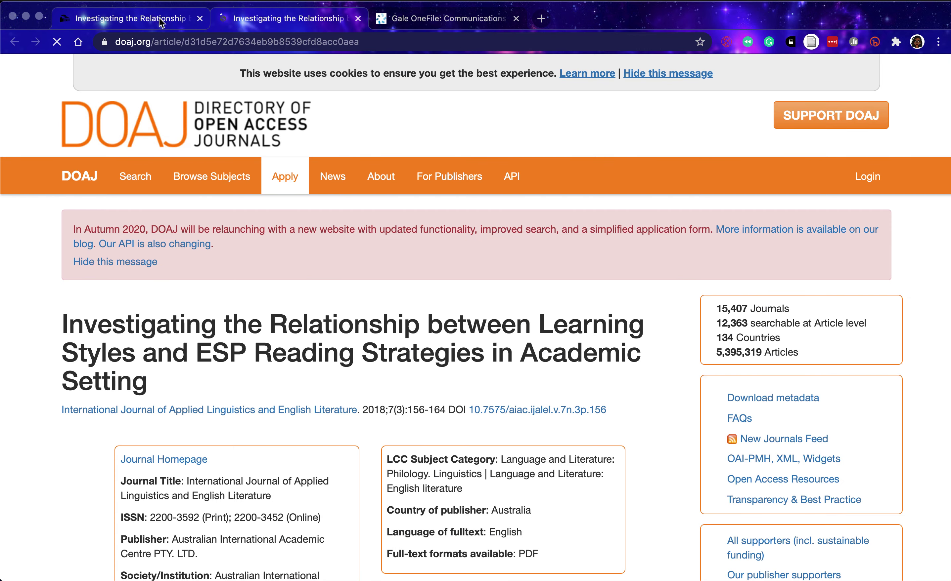
{"action": "left_click", "coordinate": [162, 22]}
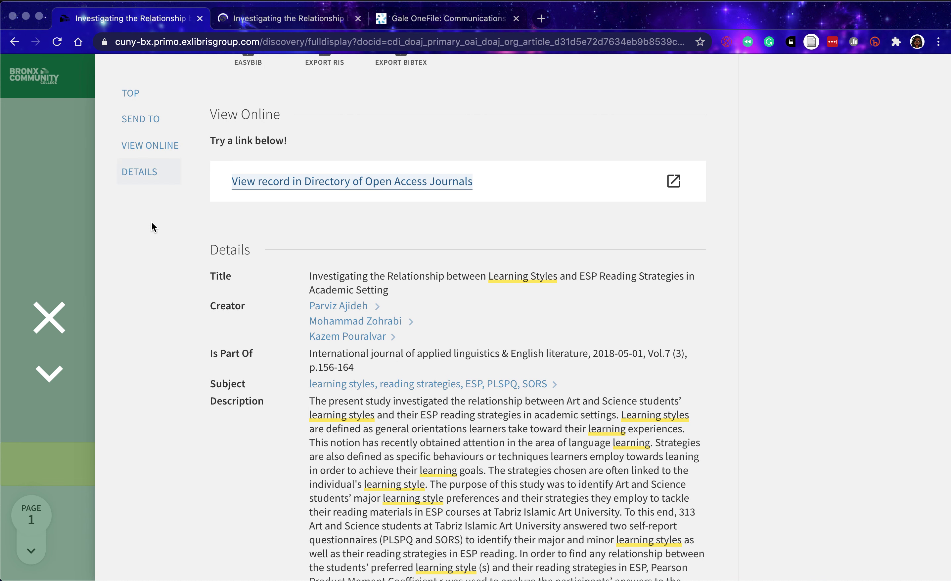
Follow the DOAJ record's Full Text link to the article page on journals.aiac.org.au.
{"action": "left_click", "coordinate": [289, 19]}
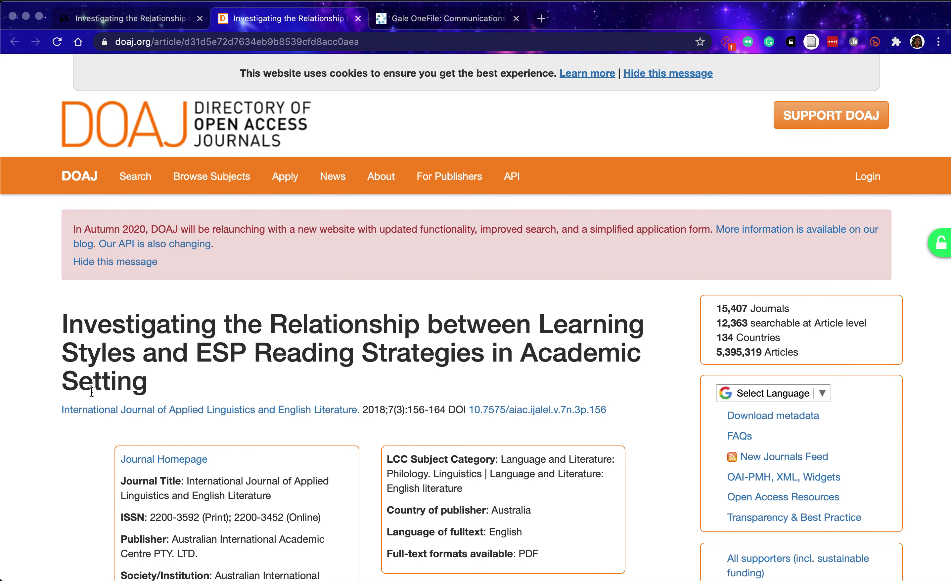
{"action": "scroll", "coordinate": [59, 527], "scroll_direction": "down", "scroll_amount": 6}
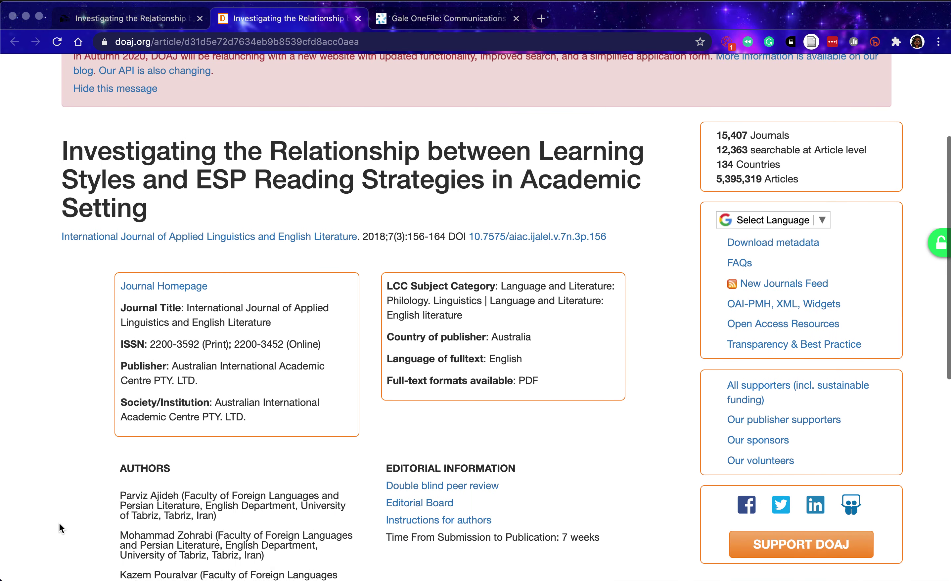
{"action": "scroll", "coordinate": [59, 523], "scroll_direction": "down", "scroll_amount": 2}
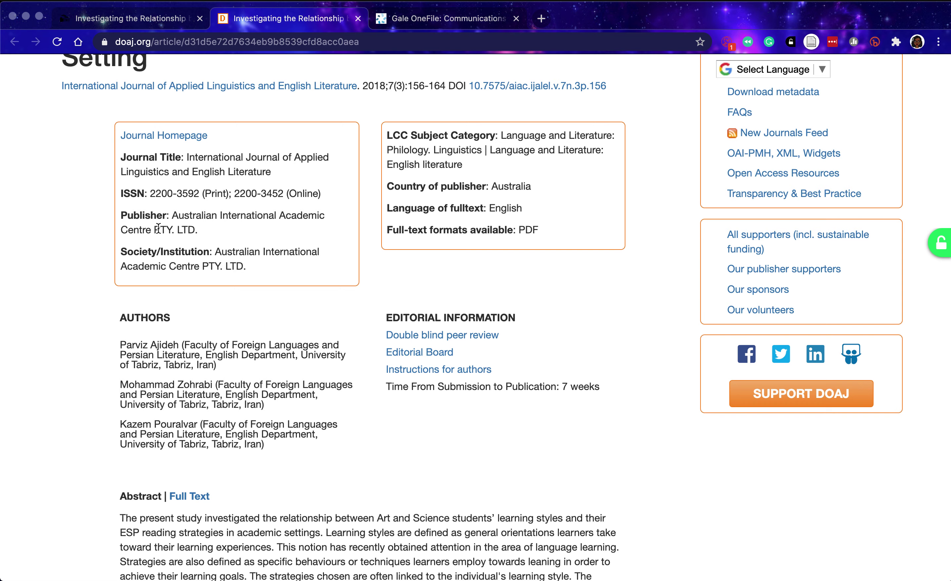
{"action": "scroll", "coordinate": [115, 509], "scroll_direction": "down", "scroll_amount": 4}
{"action": "left_click", "coordinate": [186, 343]}
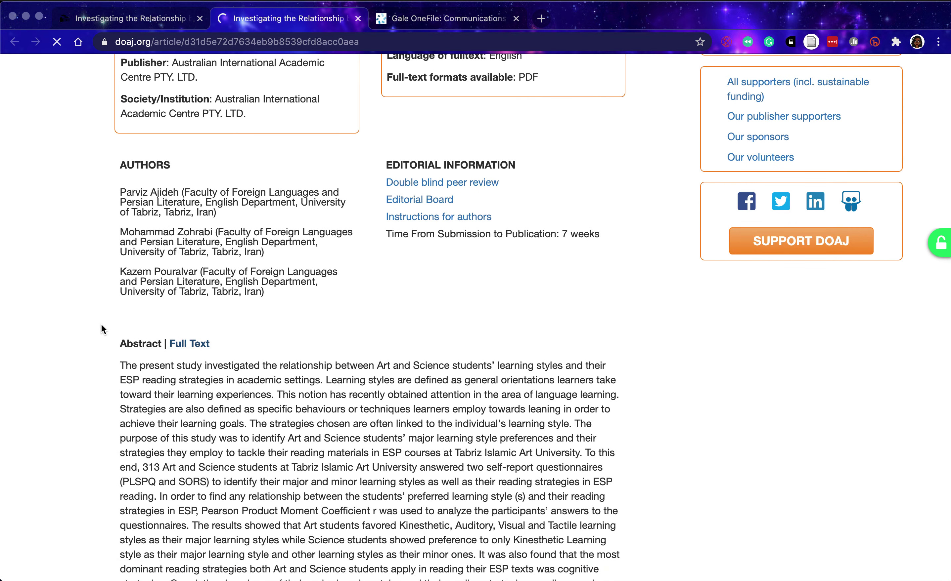
{"action": "scroll", "coordinate": [101, 326], "scroll_direction": "down", "scroll_amount": 3}
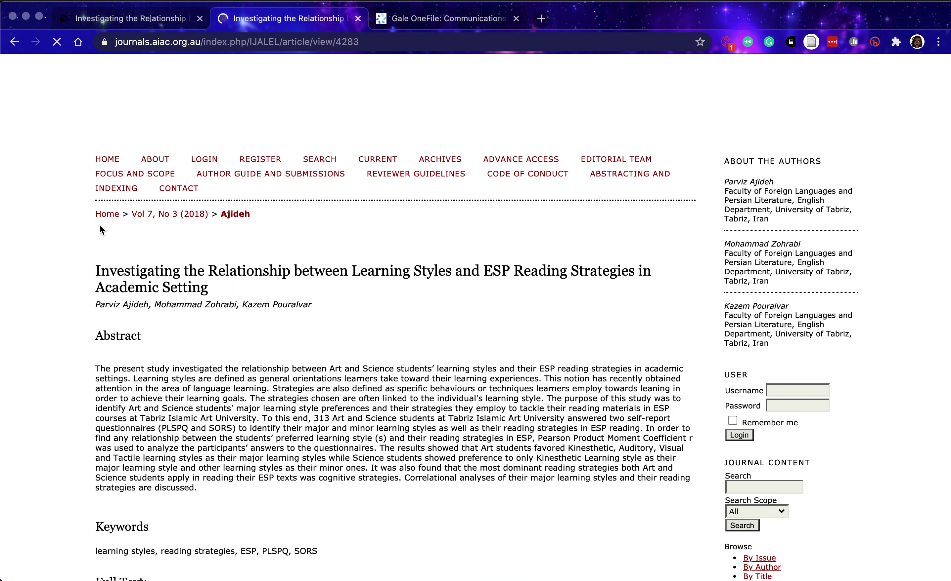
Download the article's PDF, 4283-9248-1-SM.pdf, from its IJALEL full-text page.
{"action": "scroll", "coordinate": [57, 325], "scroll_direction": "down", "scroll_amount": 20}
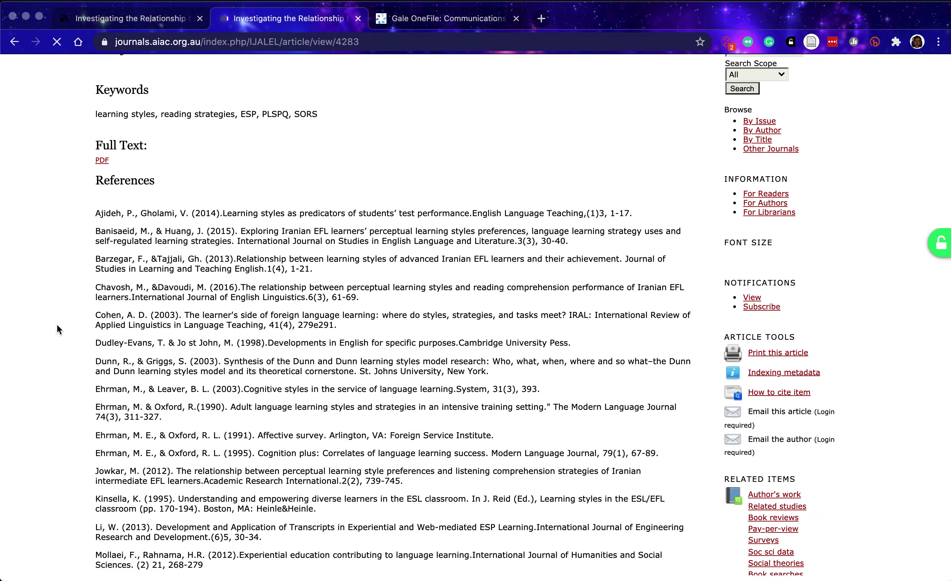
{"action": "scroll", "coordinate": [58, 327], "scroll_direction": "down", "scroll_amount": 5}
{"action": "scroll", "coordinate": [58, 326], "scroll_direction": "up", "scroll_amount": 20}
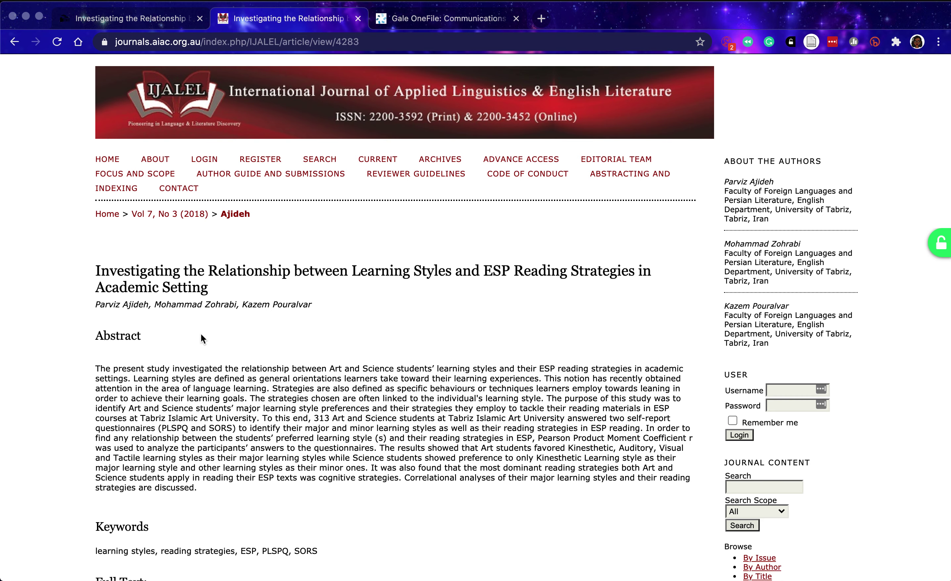
{"action": "scroll", "coordinate": [318, 393], "scroll_direction": "down", "scroll_amount": 5}
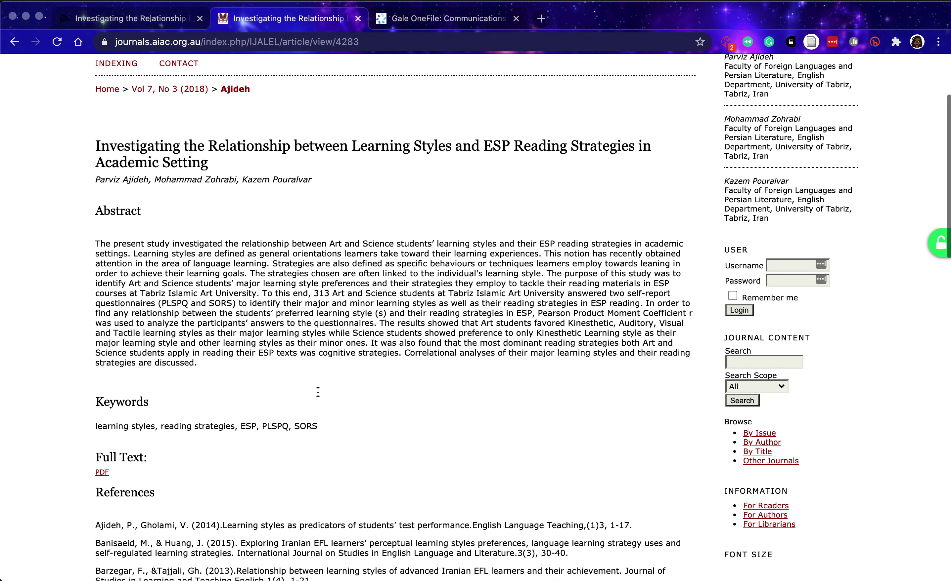
{"action": "left_click", "coordinate": [101, 423]}
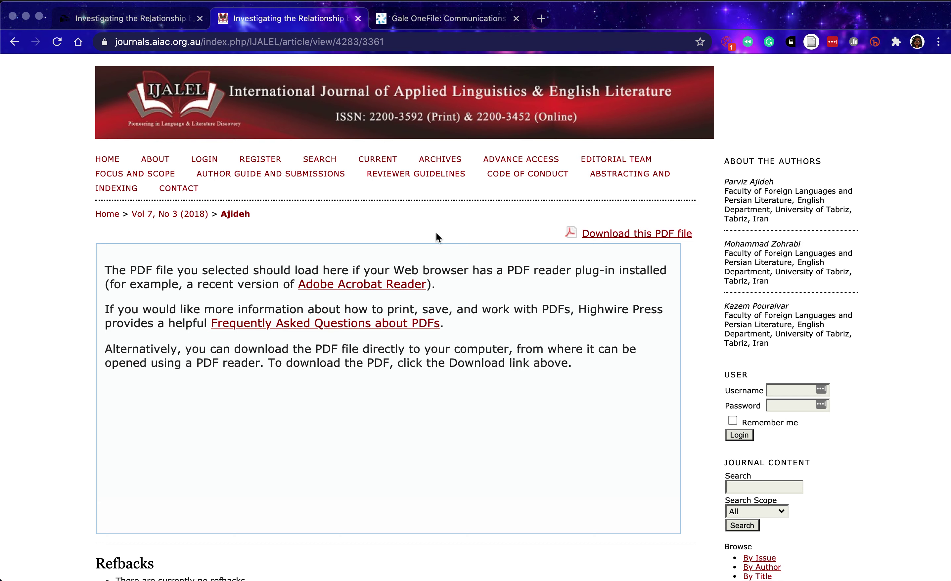
{"action": "scroll", "coordinate": [470, 252], "scroll_direction": "down", "scroll_amount": 8}
{"action": "scroll", "coordinate": [470, 249], "scroll_direction": "up", "scroll_amount": 8}
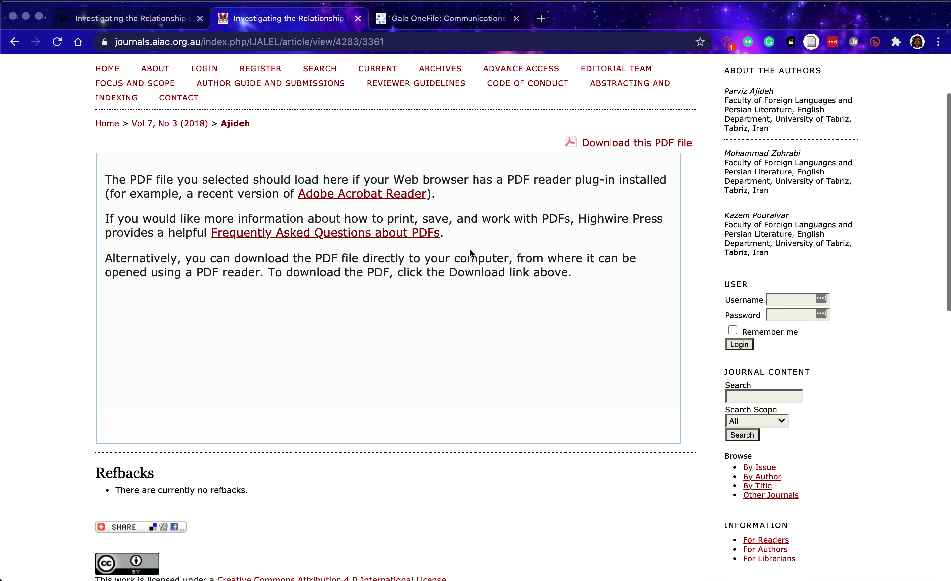
{"action": "left_click", "coordinate": [665, 238]}
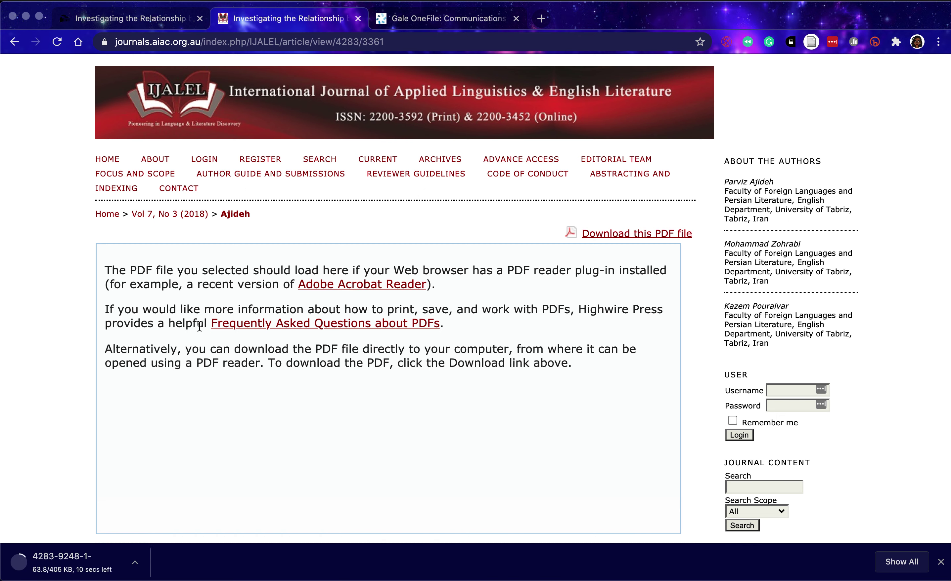
Open 4283-9248-1-SM.pdf from the downloads and select the article's full title.
{"action": "left_click", "coordinate": [112, 564]}
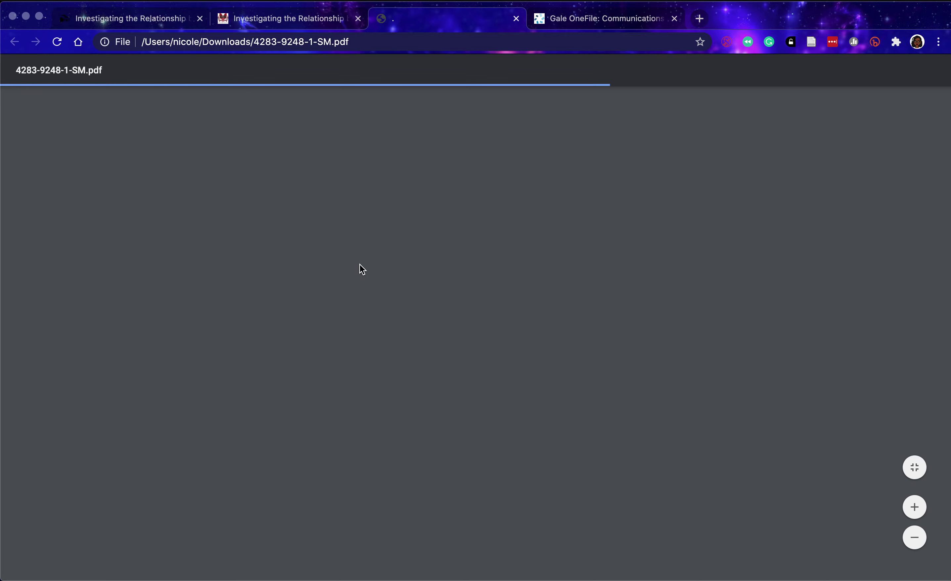
{"action": "scroll", "coordinate": [221, 387], "scroll_direction": "down", "scroll_amount": 5}
{"action": "scroll", "coordinate": [221, 388], "scroll_direction": "down", "scroll_amount": 15}
{"action": "scroll", "coordinate": [221, 387], "scroll_direction": "up", "scroll_amount": 20}
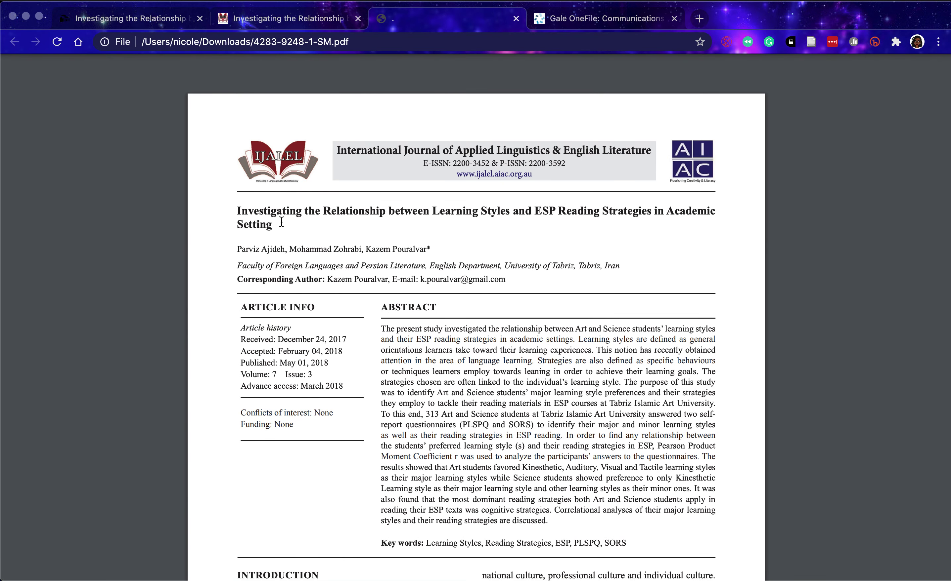
{"action": "left_click_drag", "start_coordinate": [283, 211], "coordinate": [232, 203]}
{"action": "left_click", "coordinate": [234, 202]}
{"action": "left_click_drag", "start_coordinate": [232, 210], "coordinate": [270, 230]}
{"action": "key", "text": "super+c"}
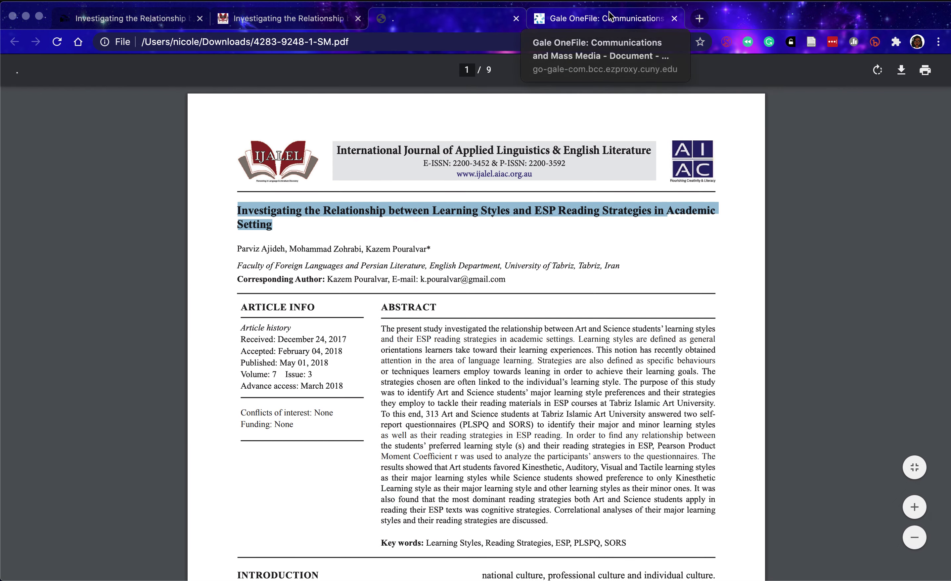
Close the Gale OneFile tab and load scholar.google.com in a new tab.
{"action": "left_click", "coordinate": [627, 22]}
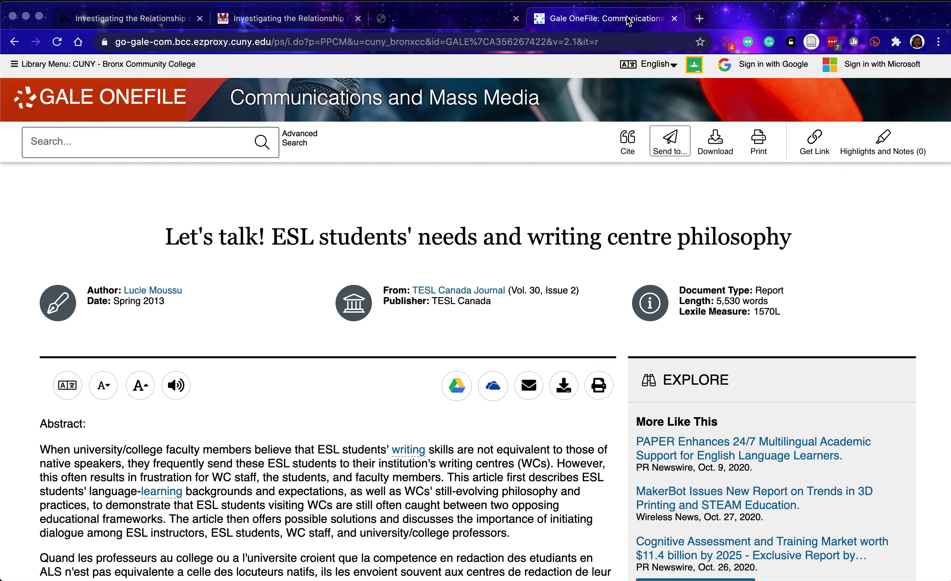
{"action": "key", "text": "super+w"}
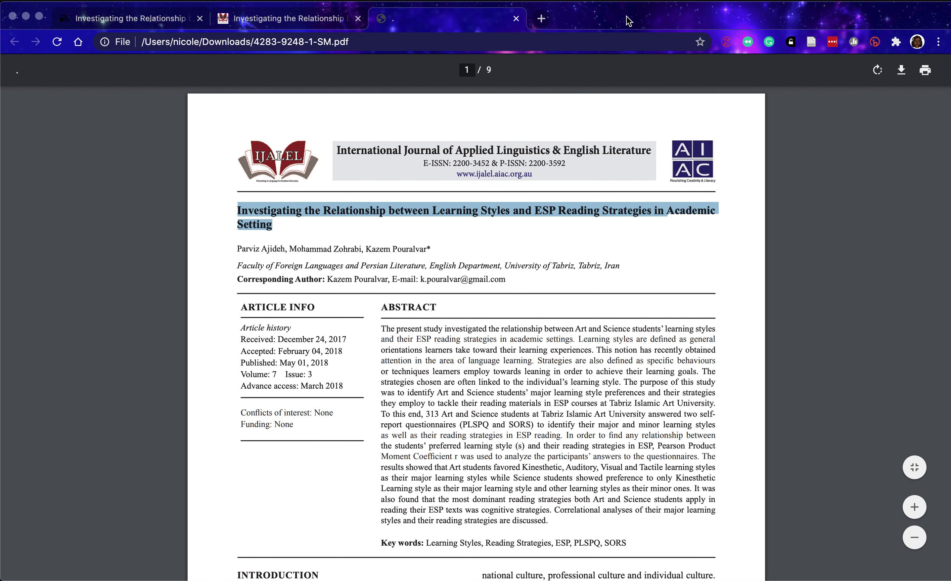
{"action": "key", "text": "super+t"}
{"action": "type", "text": "scholar.google.com"}
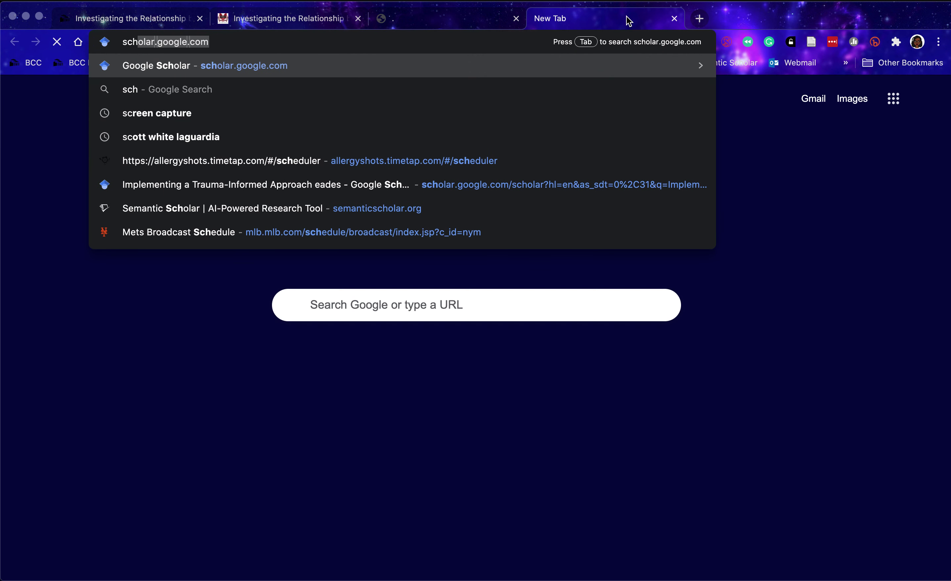
{"action": "key", "text": "Return"}
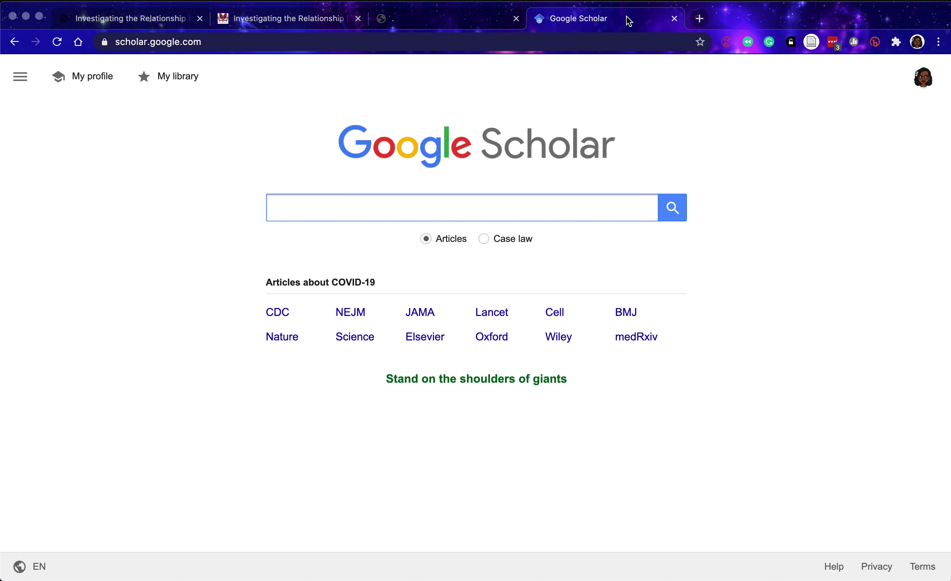
Paste the copied article title into Google Scholar and search for it.
{"action": "key", "text": "super+v"}
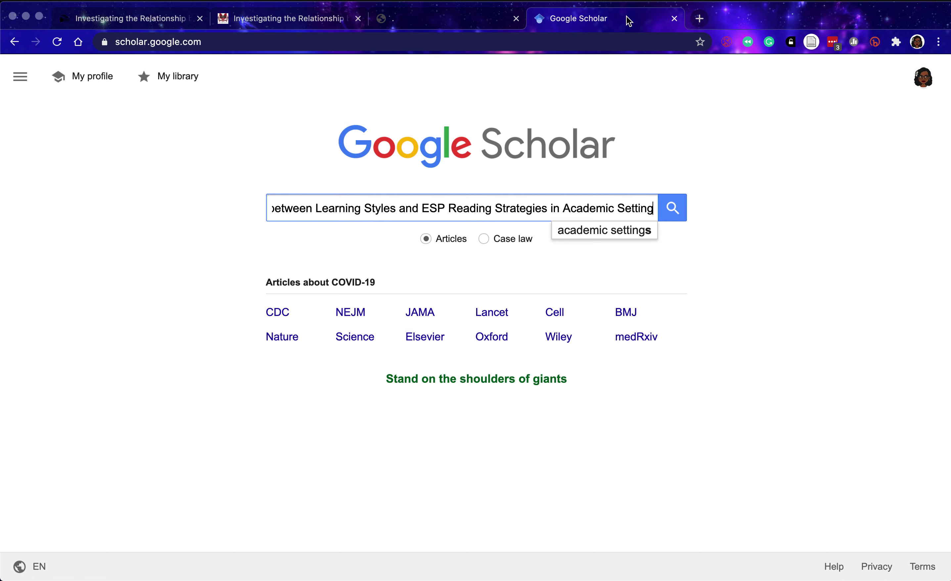
{"action": "key", "text": "Return"}
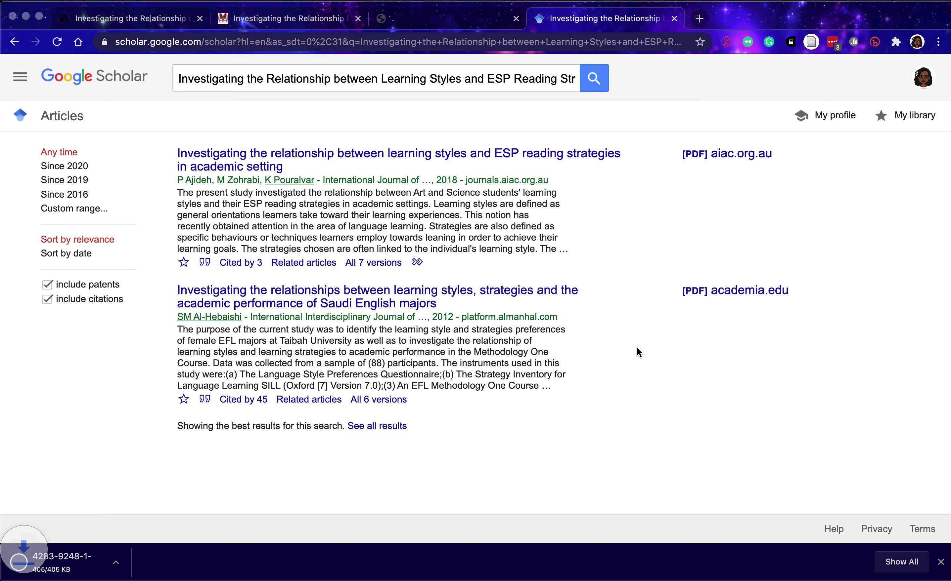
Reopen the downloaded article PDF, then close the older PDF tab to return to Scholar results.
{"action": "left_click", "coordinate": [61, 564]}
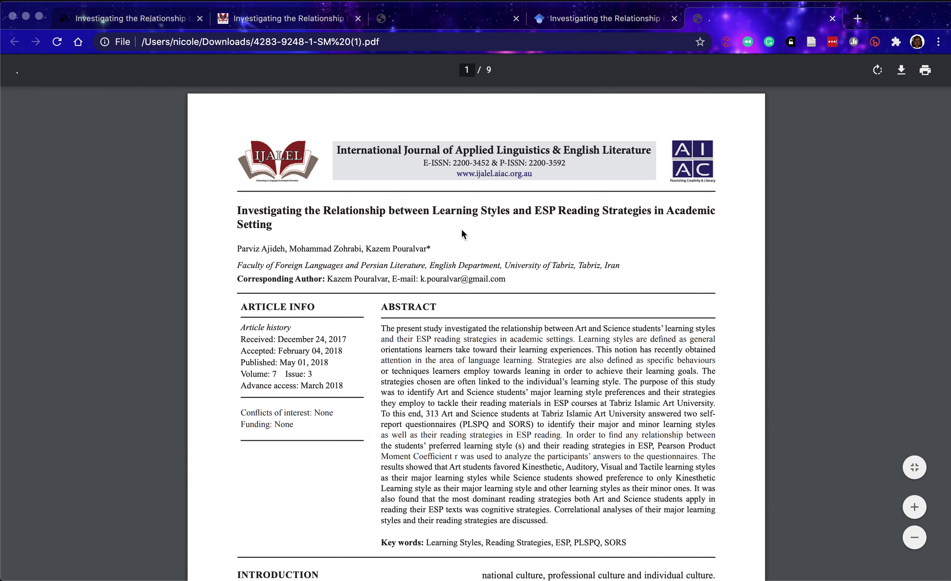
{"action": "scroll", "coordinate": [324, 269], "scroll_direction": "down", "scroll_amount": 3}
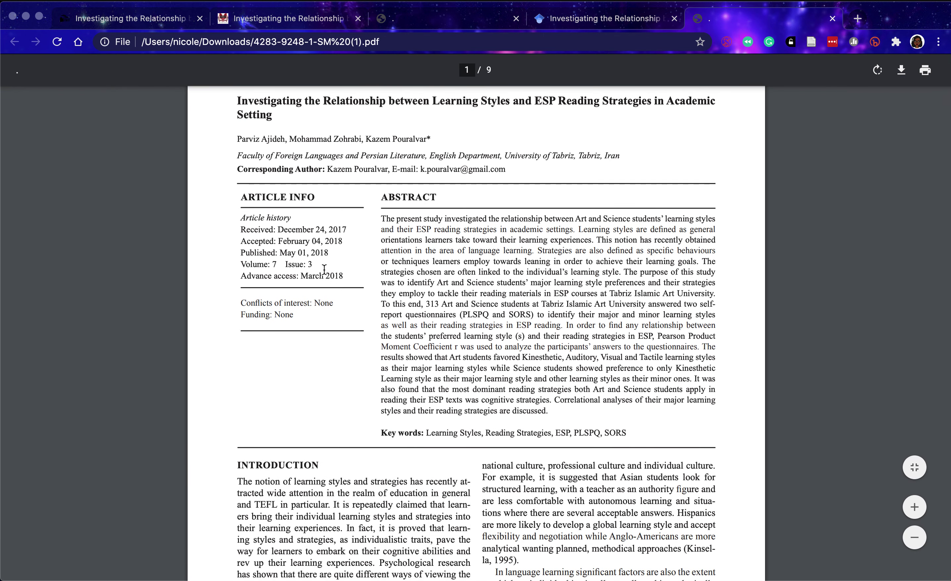
{"action": "scroll", "coordinate": [324, 270], "scroll_direction": "up", "scroll_amount": 5}
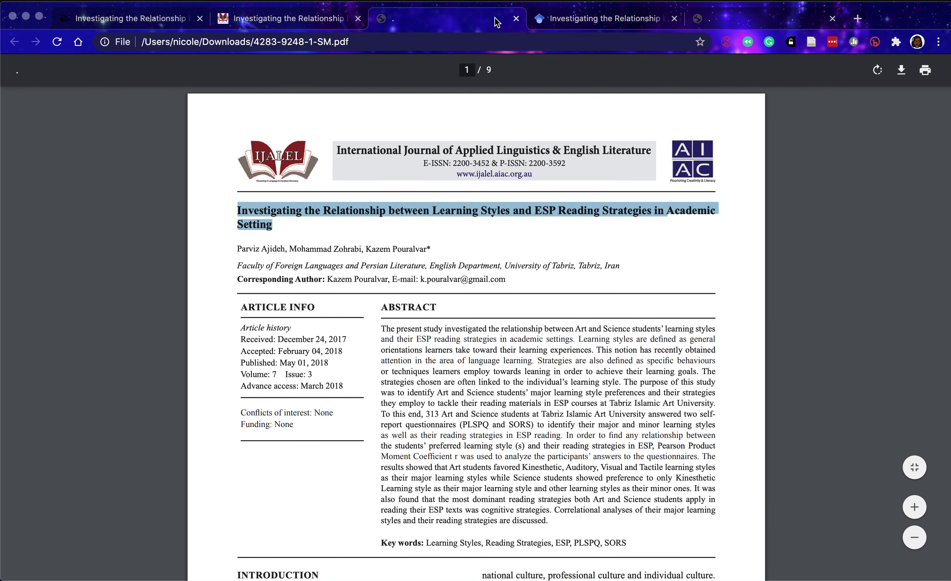
{"action": "left_click", "coordinate": [516, 18]}
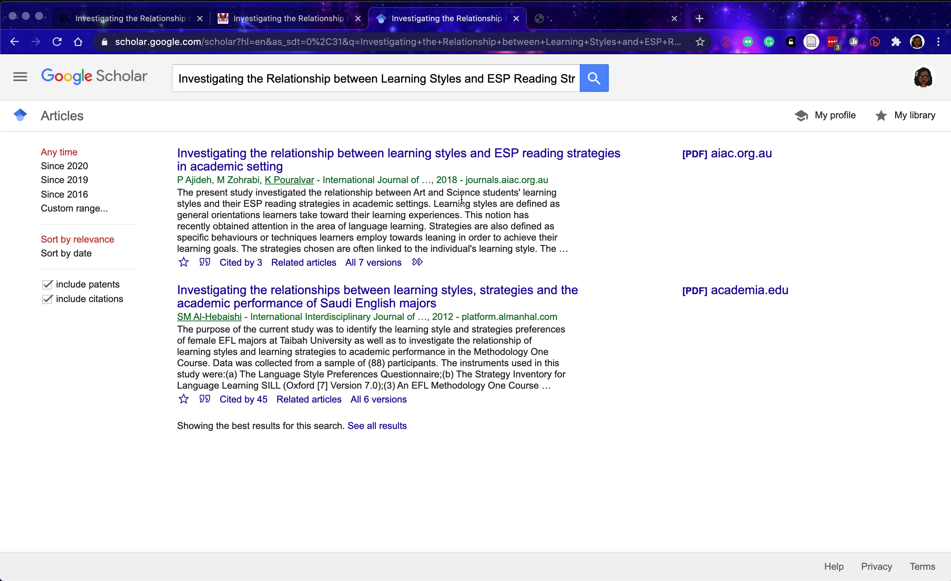
{"action": "left_click", "coordinate": [205, 262]}
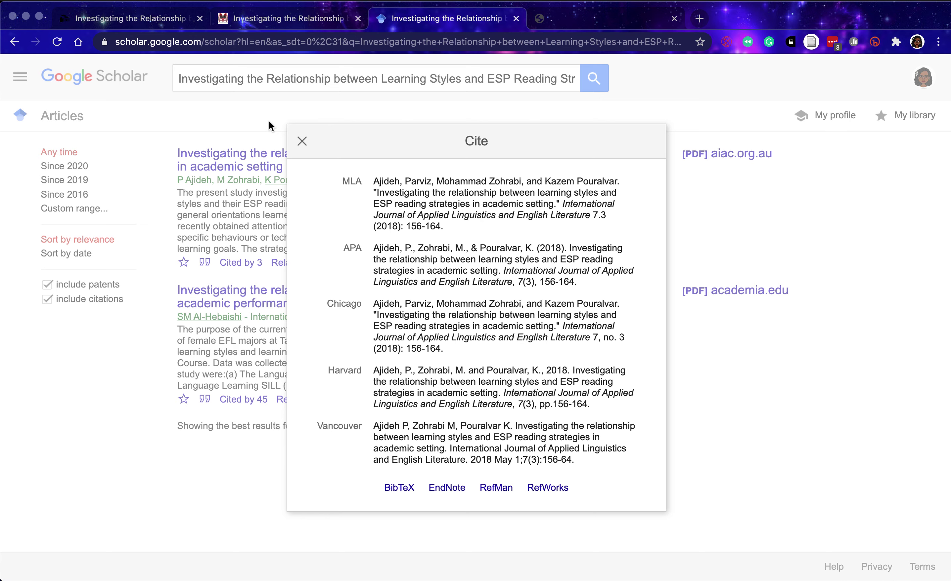
{"action": "left_click", "coordinate": [302, 141]}
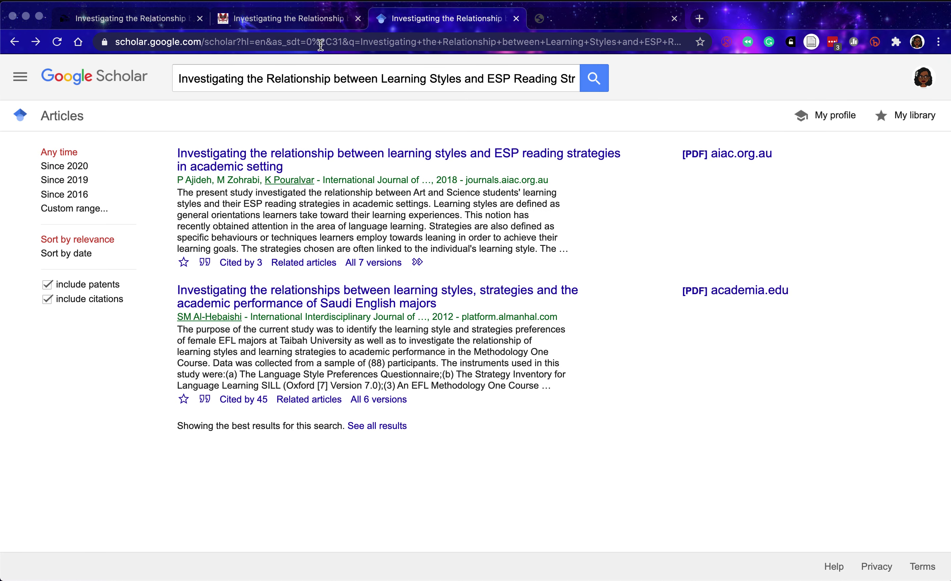